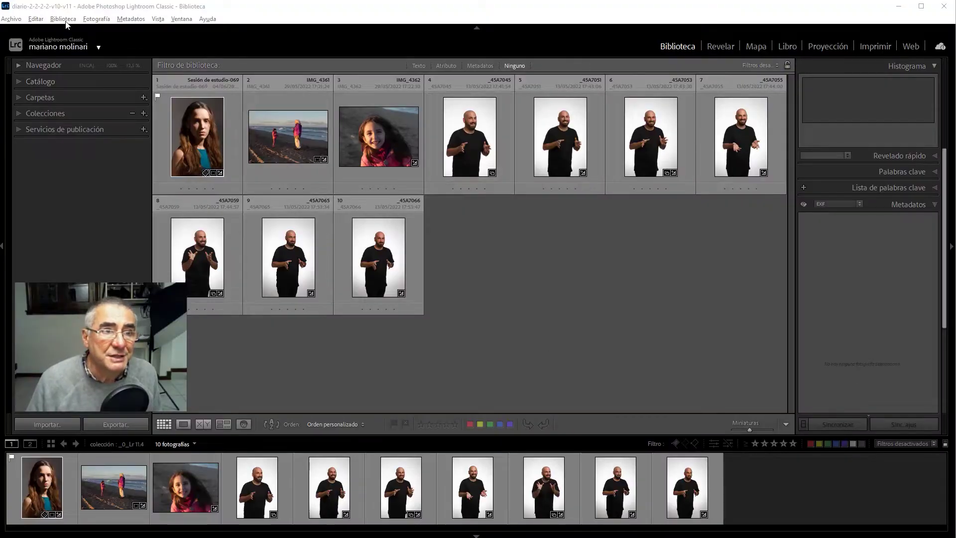
Enable 'Utilizar la GPU para la exportación' in the Rendimiento preferences and close them
left_click(64, 19)
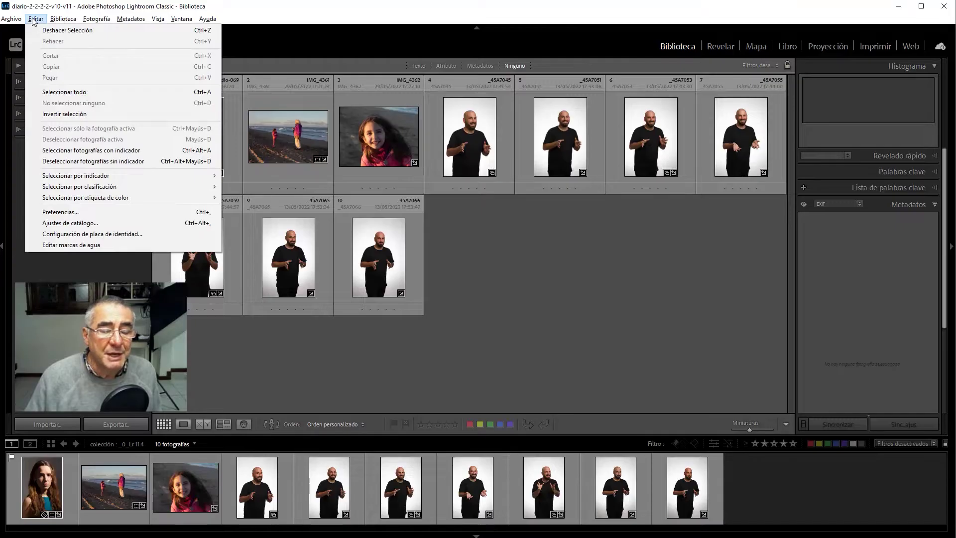
left_click(67, 212)
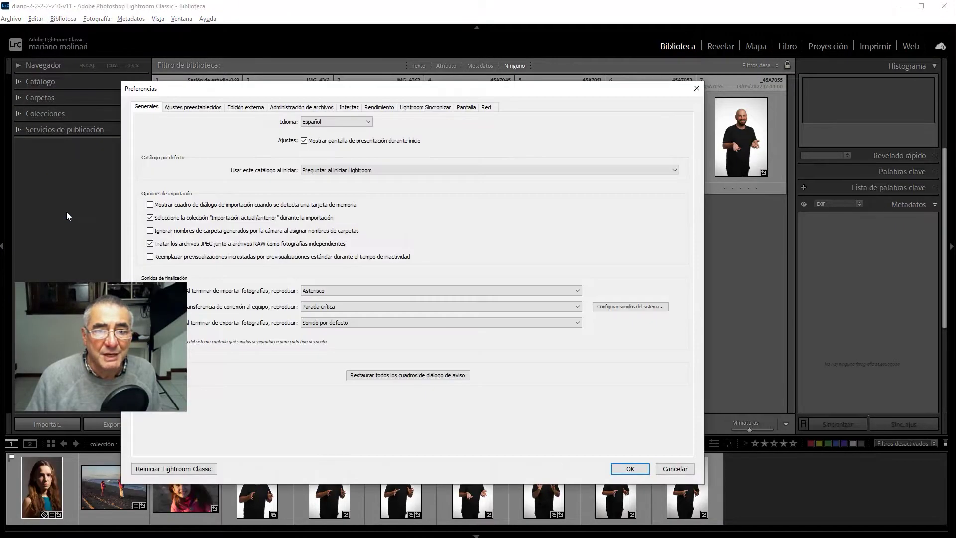
left_click(380, 108)
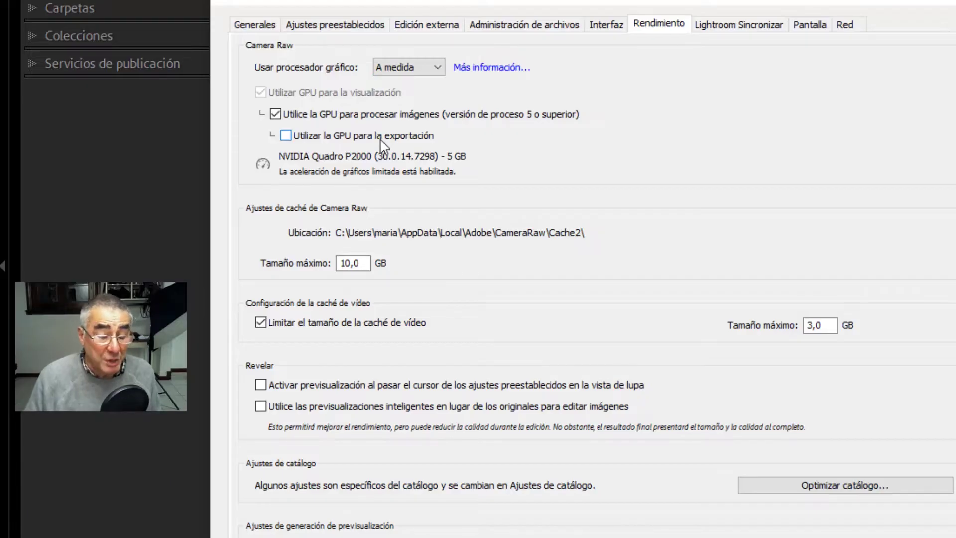
left_click(324, 140)
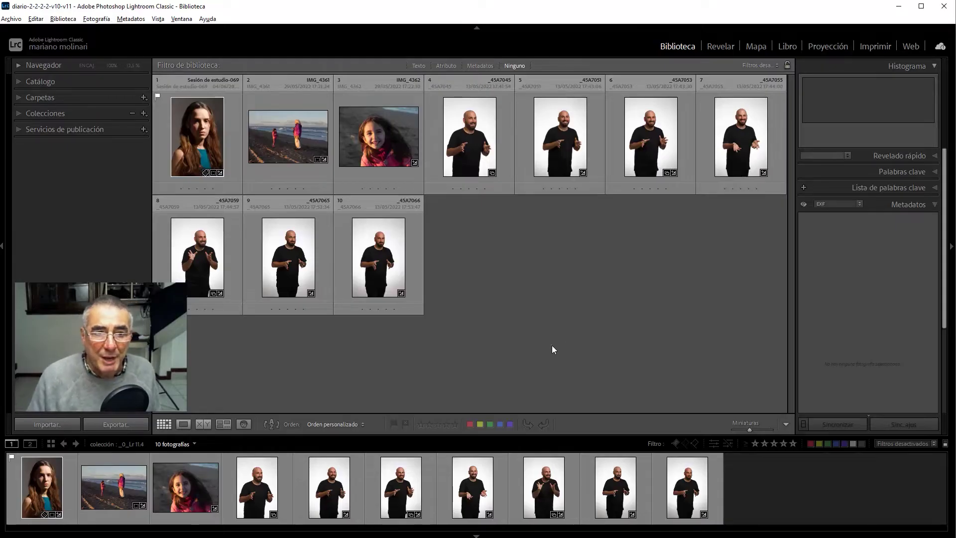
Open the portrait in Revelar and expand the Estilo: Cinematográfico preset group (CN01–CN08)
key("d")
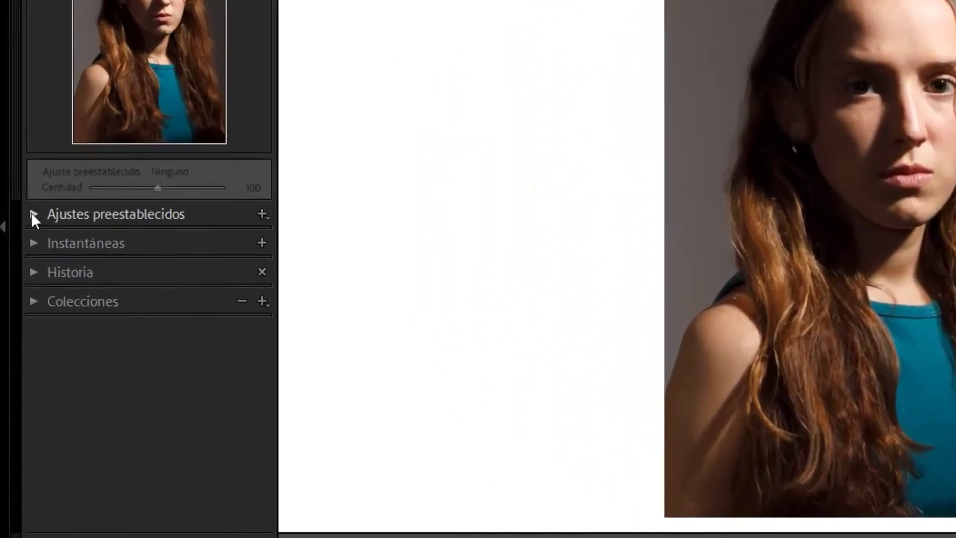
left_click(24, 227)
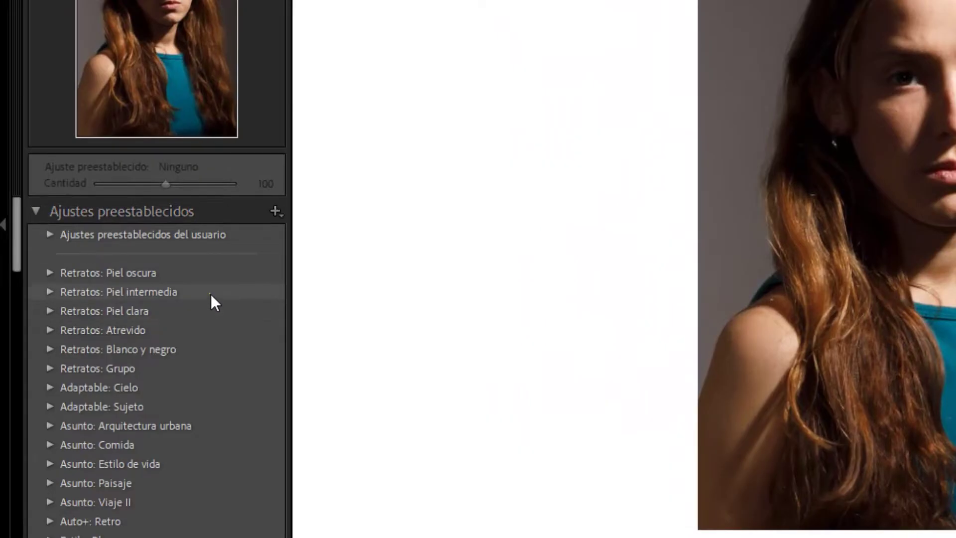
scroll(211, 294, "down", 3)
scroll(211, 295, "down", 3)
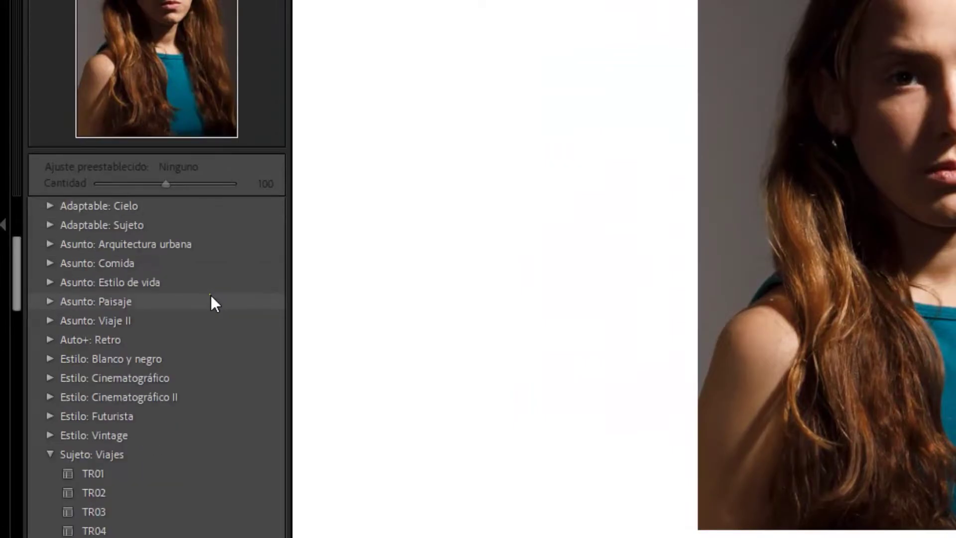
scroll(211, 296, "down", 3)
scroll(211, 296, "up", 3)
scroll(211, 297, "up", 3)
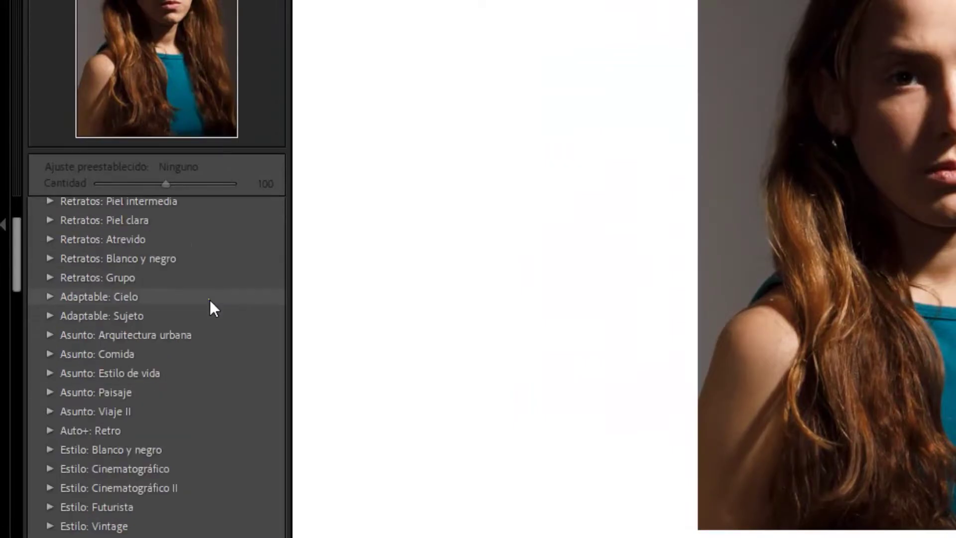
scroll(210, 300, "up", 3)
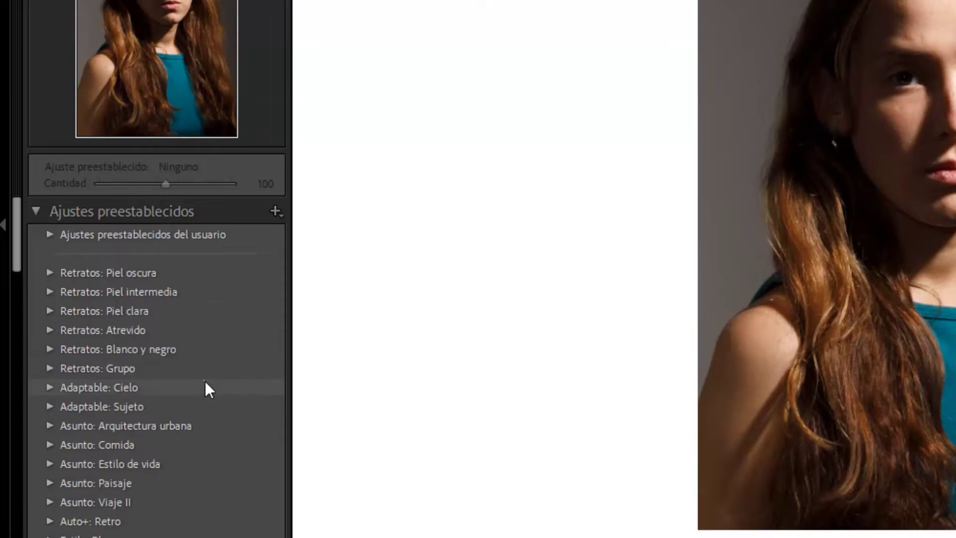
scroll(151, 384, "down", 3)
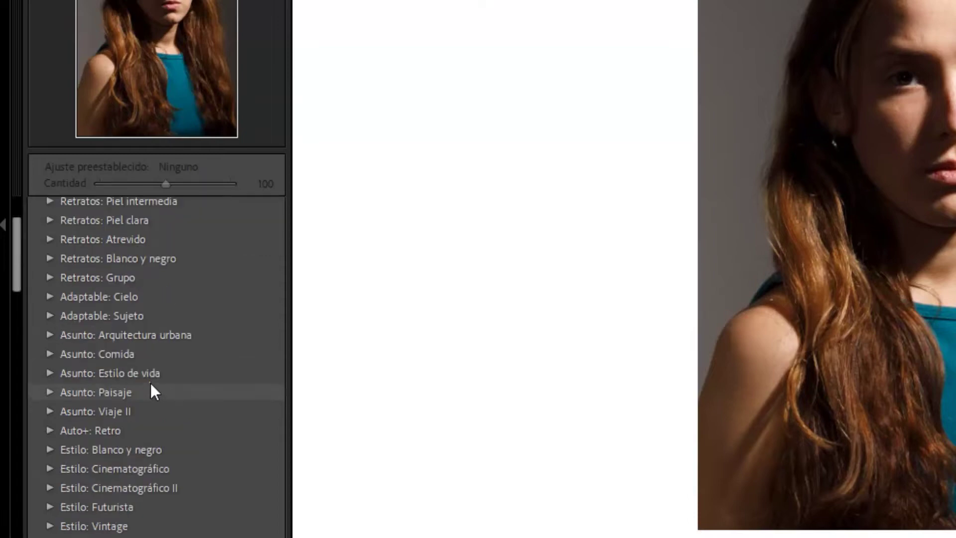
scroll(150, 381, "down", 3)
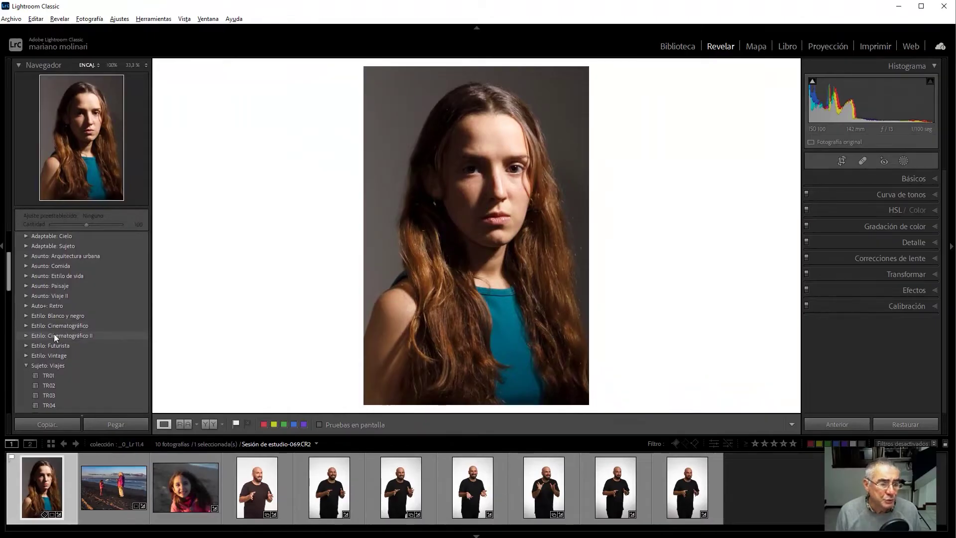
left_click(26, 325)
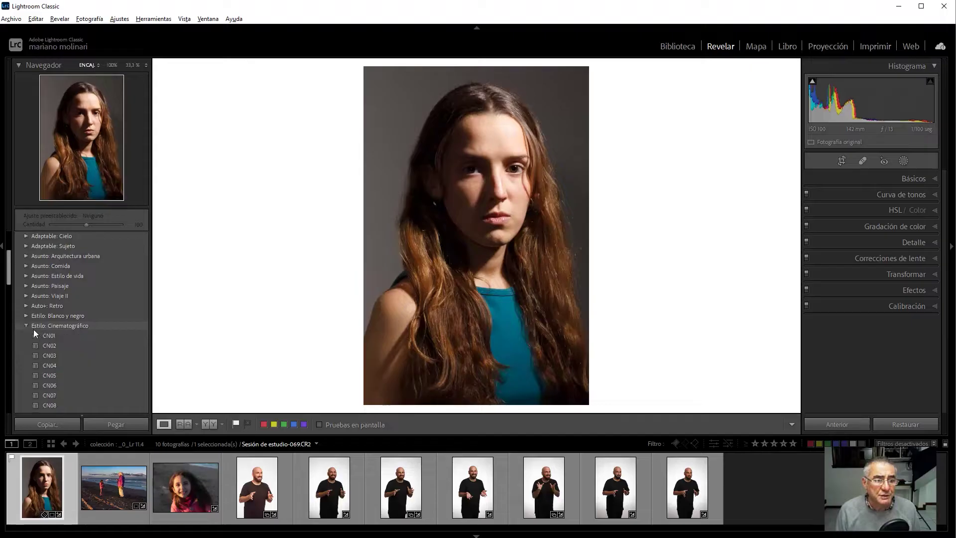
Try CN02 and CN04, settle on the CN07 cinematic preset, and expand the Básicos panel
left_click(52, 344)
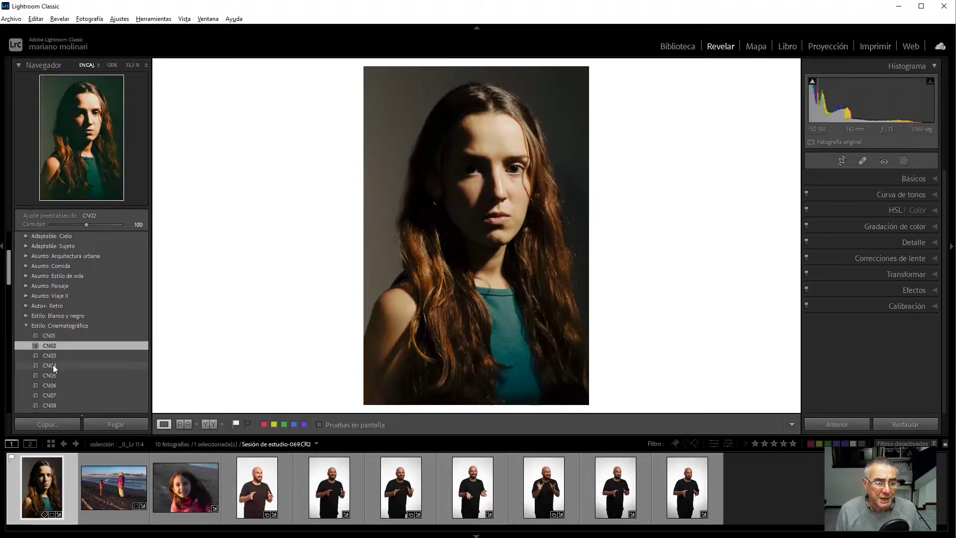
left_click(53, 364)
scroll(55, 356, "down", 2)
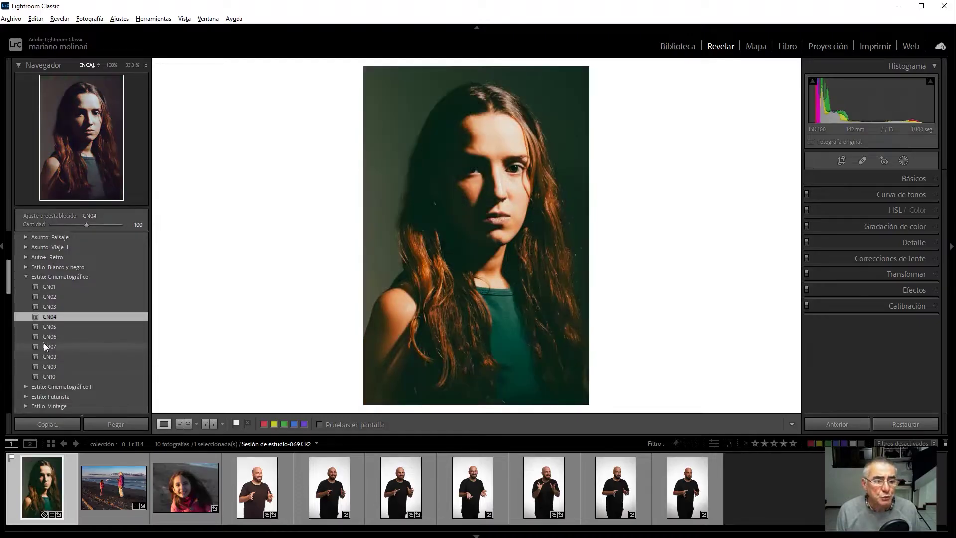
left_click(44, 345)
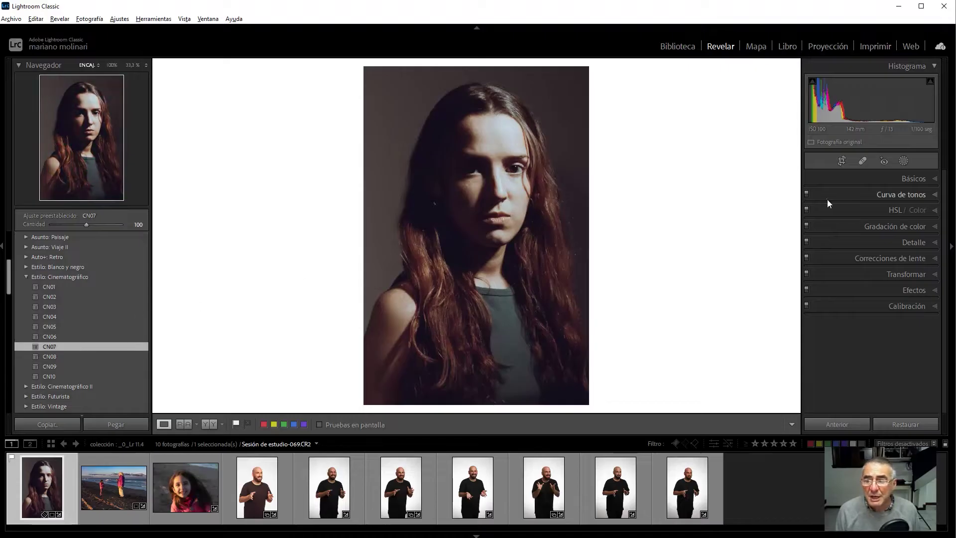
left_click(935, 178)
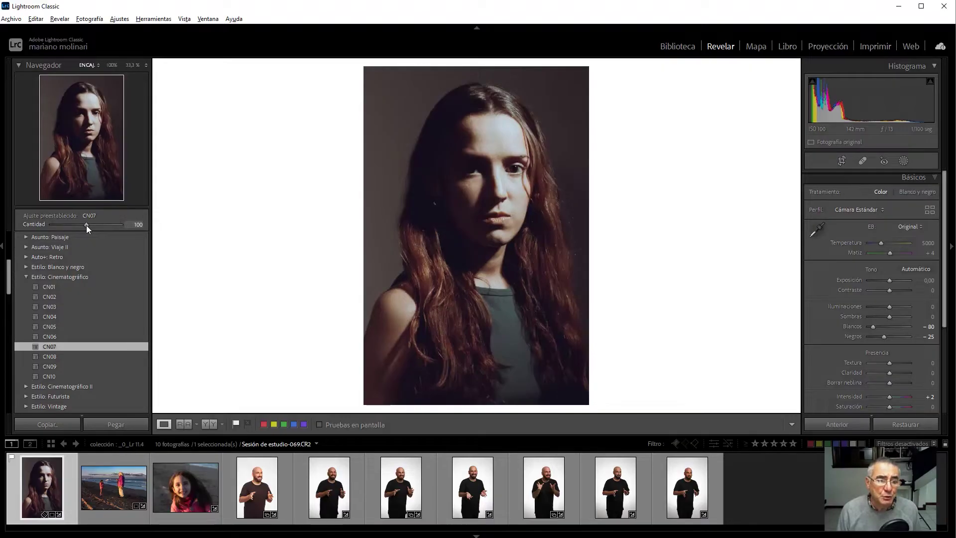
Fade the CN07 preset amount to 0, bring it partway back, then raise it to 200
left_click_drag(82, 225, 43, 237)
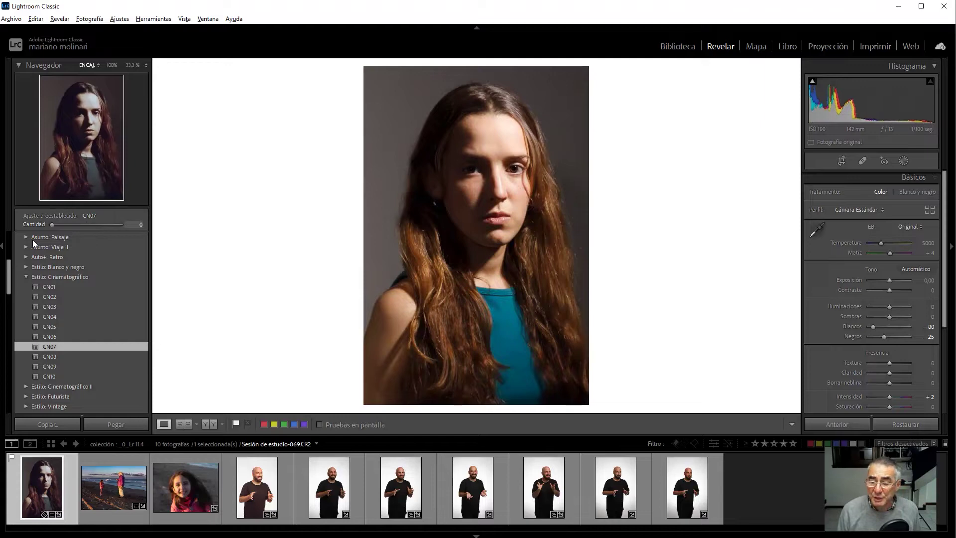
left_click_drag(51, 228, 72, 226)
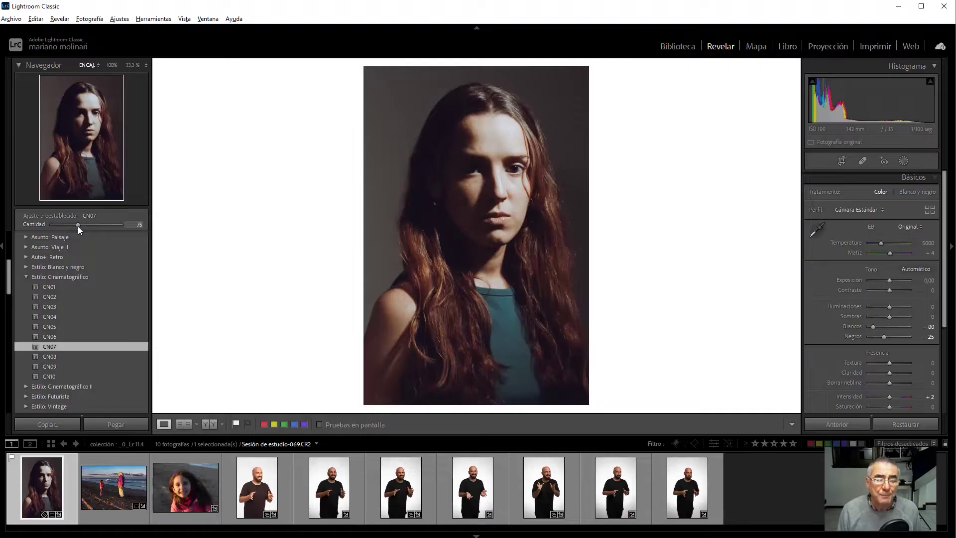
left_click_drag(82, 226, 133, 228)
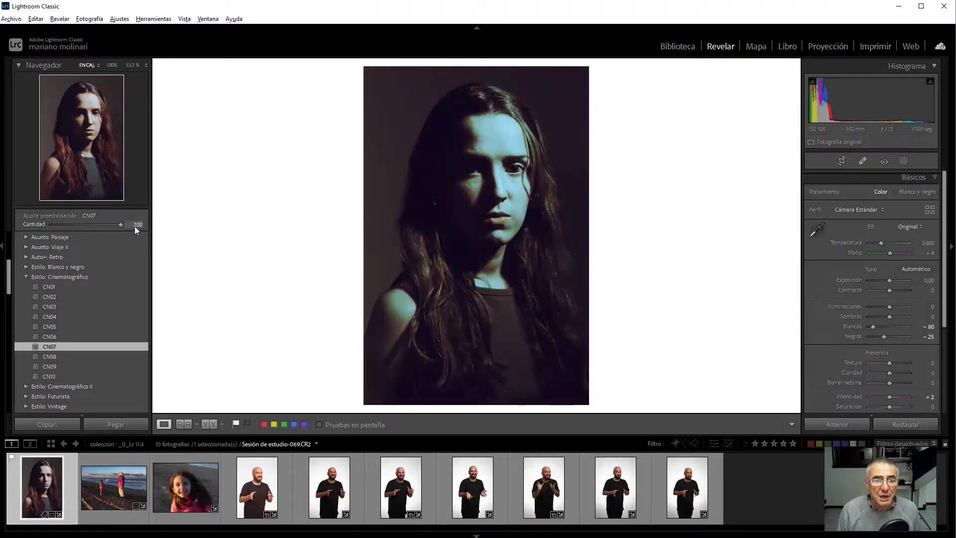
Set preset amount 75, vibrance −53, temperature 5704 and exposure +0,26 on the portrait
left_click(82, 224)
scroll(99, 299, "up", 5)
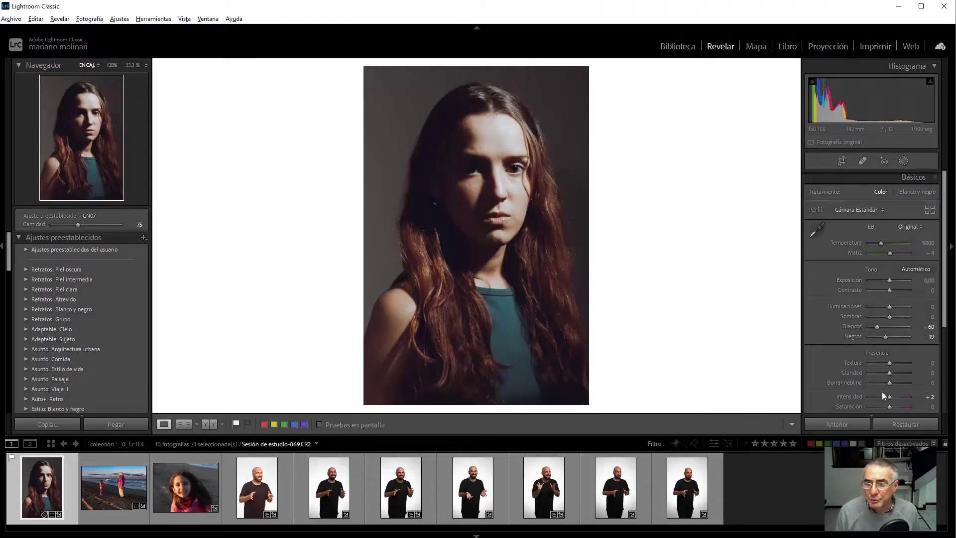
left_click_drag(885, 397, 878, 392)
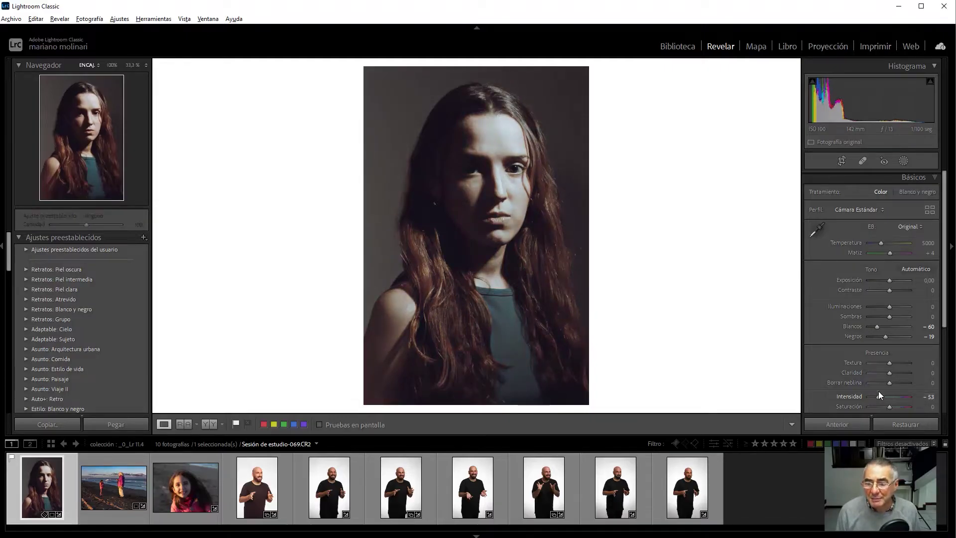
left_click_drag(880, 243, 883, 243)
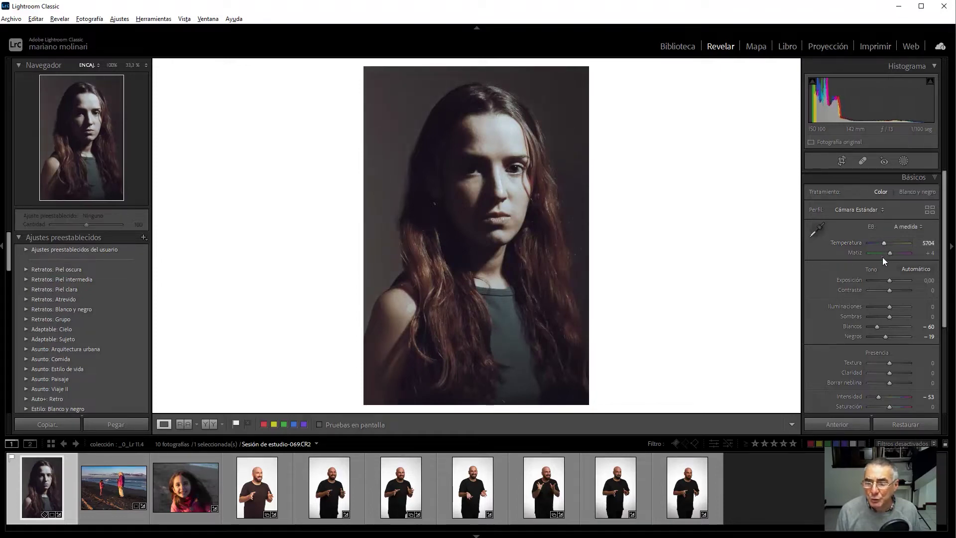
left_click_drag(885, 279, 889, 279)
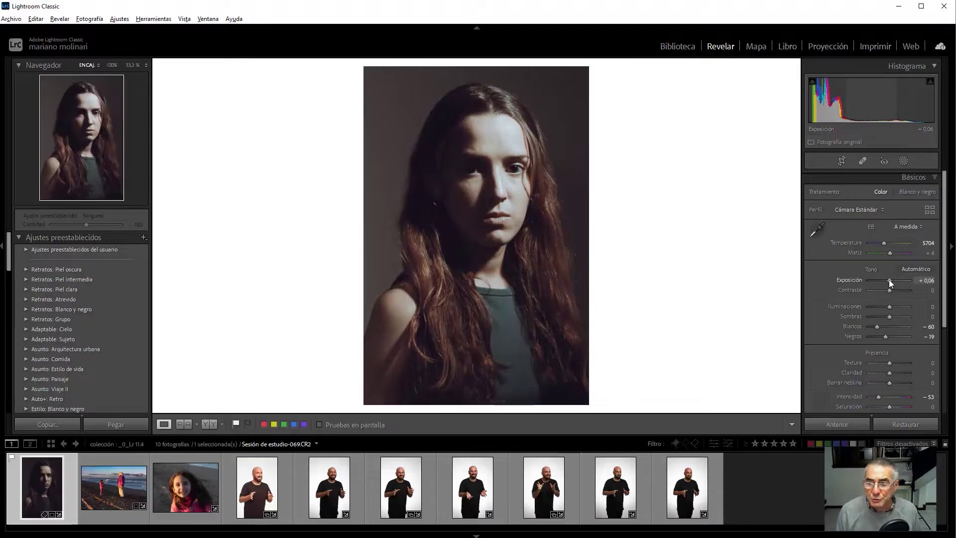
key("Up")
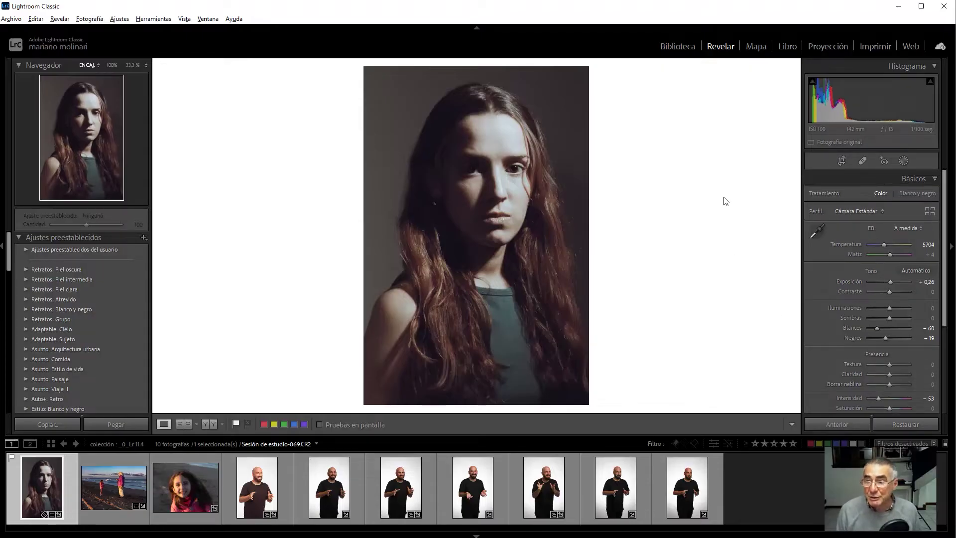
left_click(144, 238)
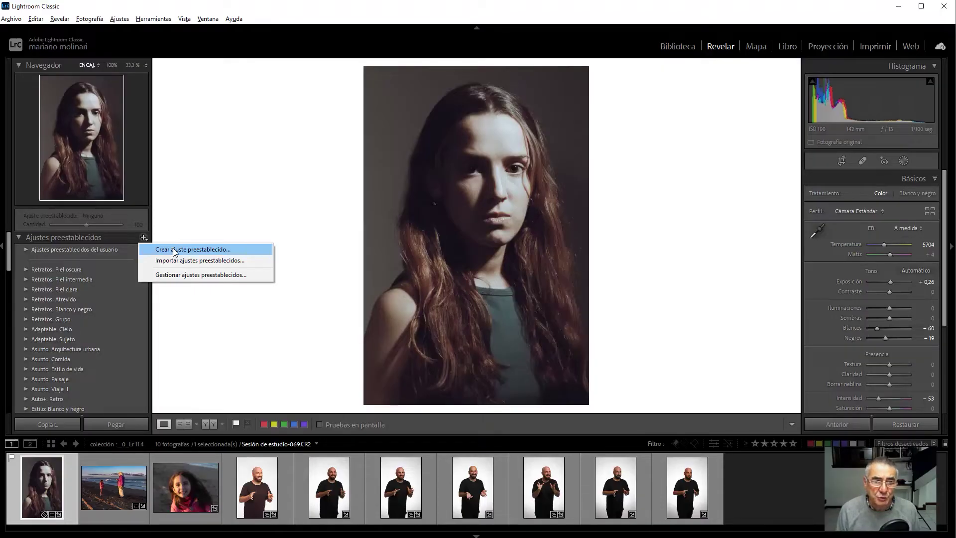
Save the custom look as a new user develop preset, YOUTUBE 4
left_click(176, 251)
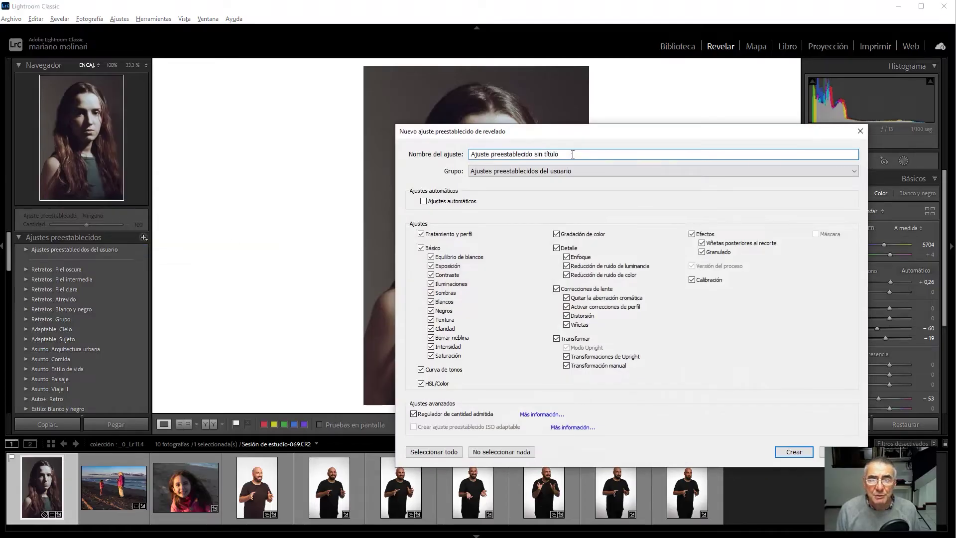
type("YOUTUBE 4")
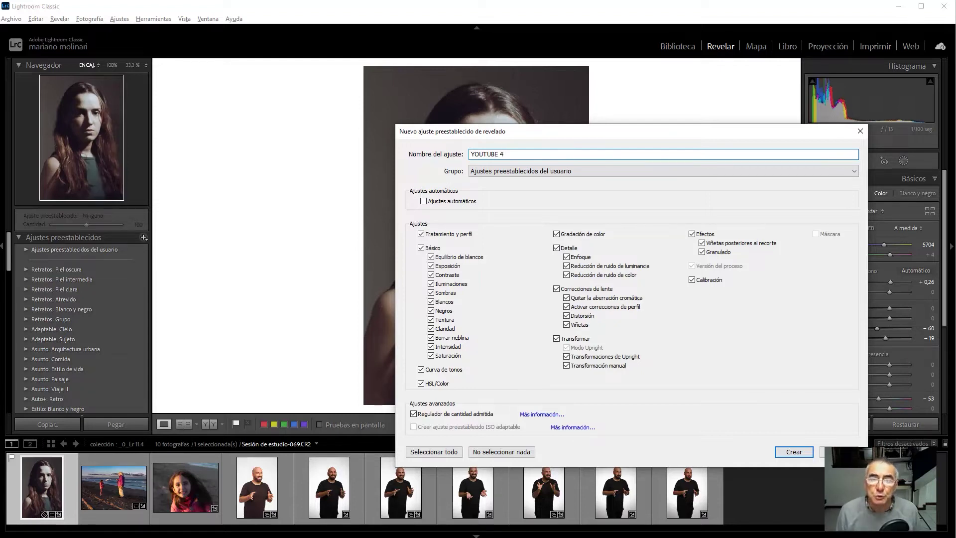
left_click(797, 454)
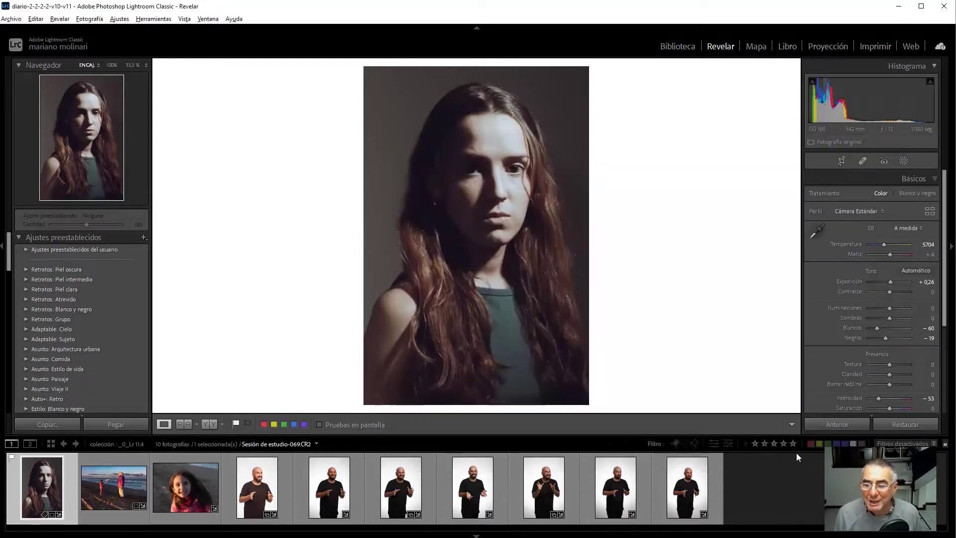
Try the youtube 2 and Youtube user presets, apply YOUTUBE 4, then reset the portrait
left_click(25, 249)
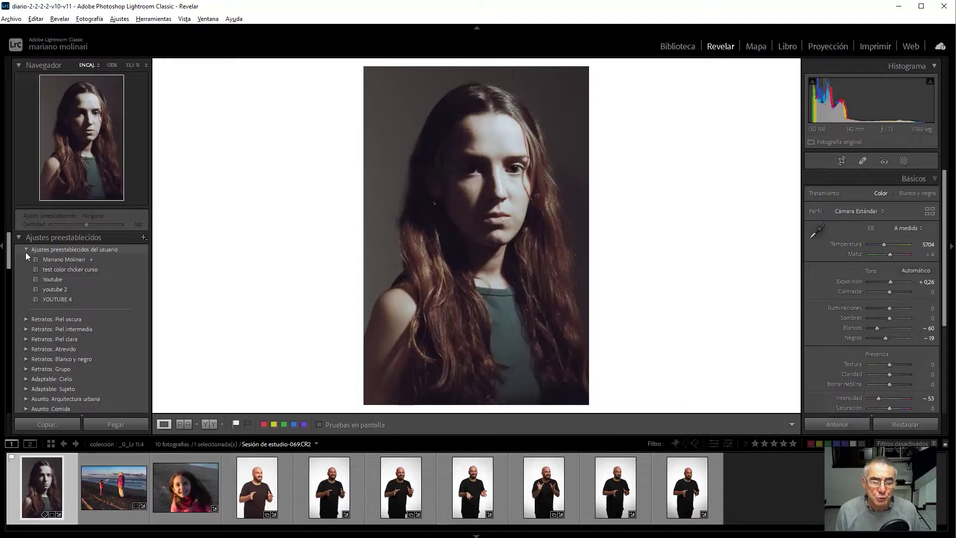
left_click(62, 290)
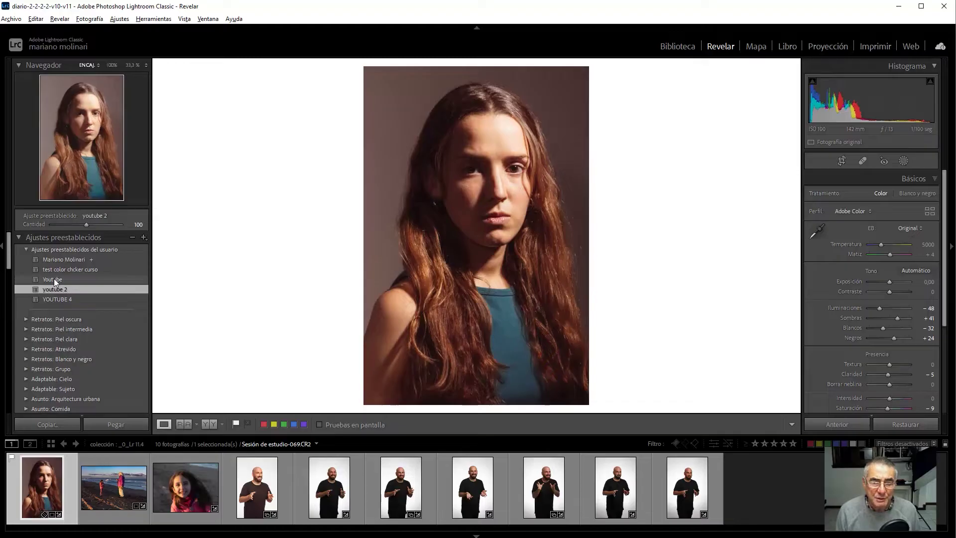
left_click(53, 279)
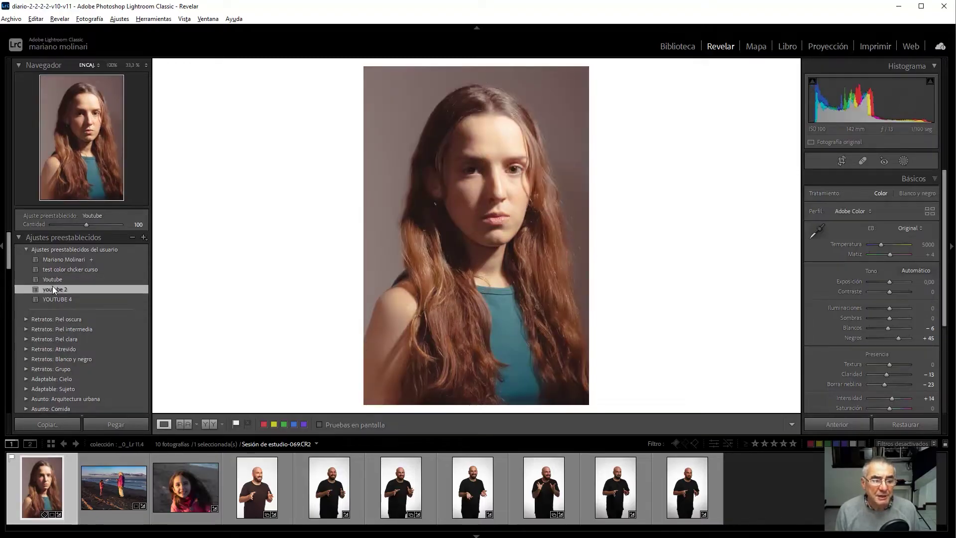
left_click(53, 289)
left_click(55, 299)
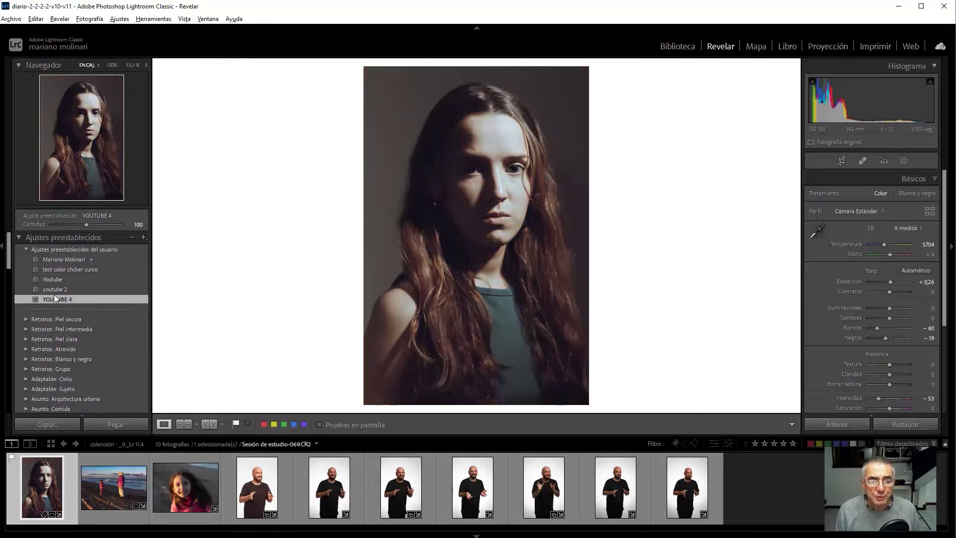
left_click(75, 250)
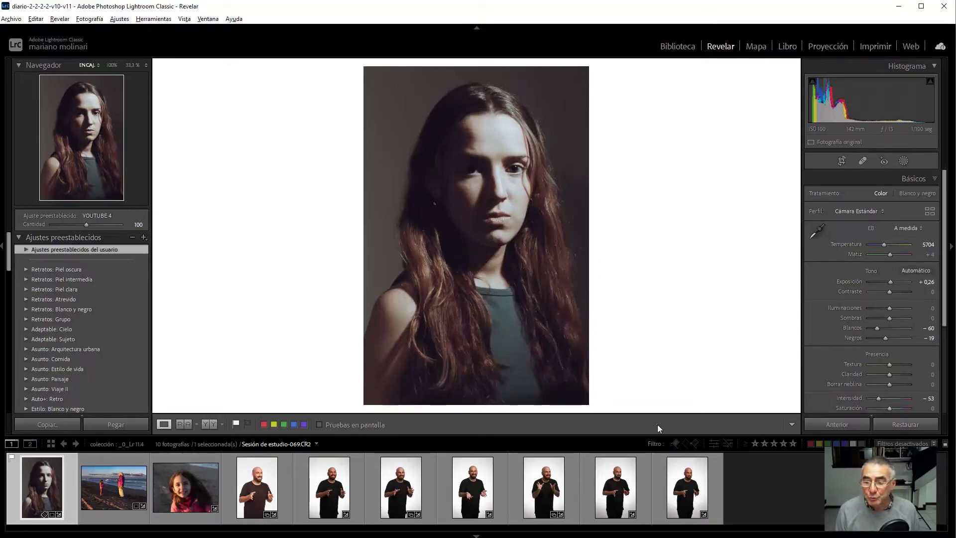
left_click(916, 425)
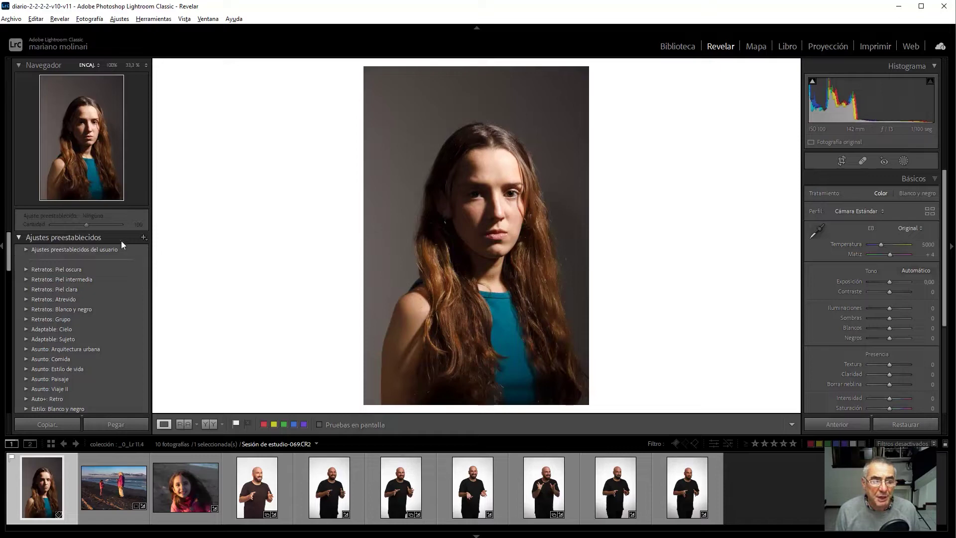
Give the reset portrait exposure +0.19, blacks −68, clarity +6 and vibrance −56
left_click(18, 238)
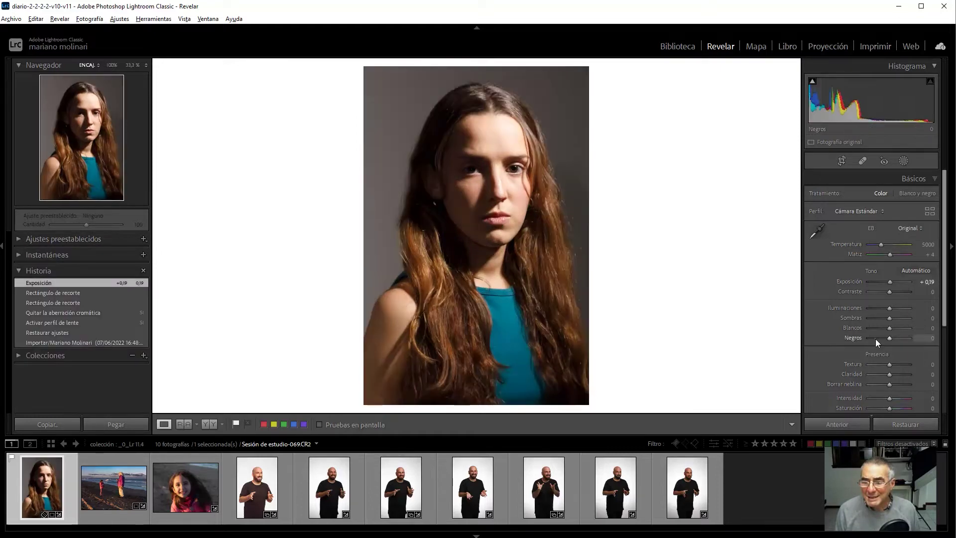
left_click(875, 339)
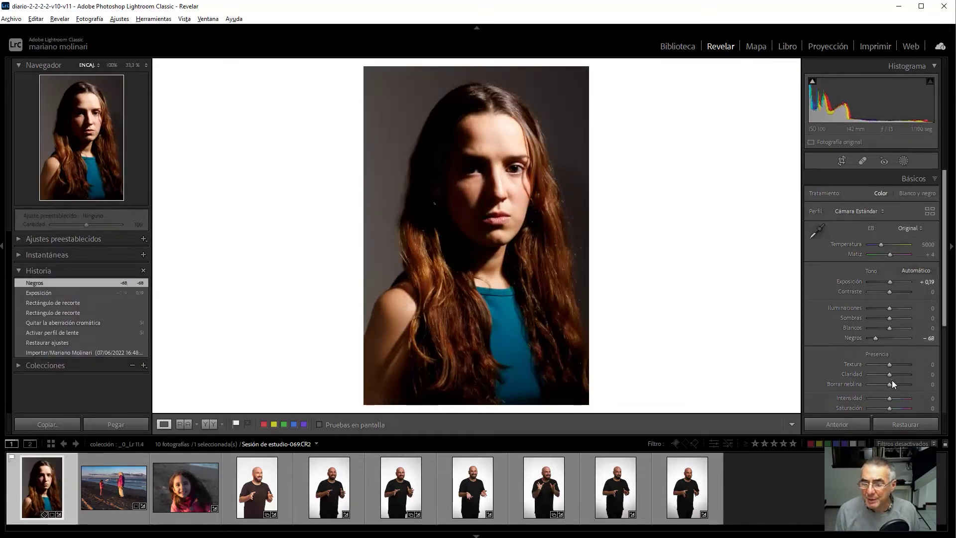
left_click_drag(889, 374, 877, 401)
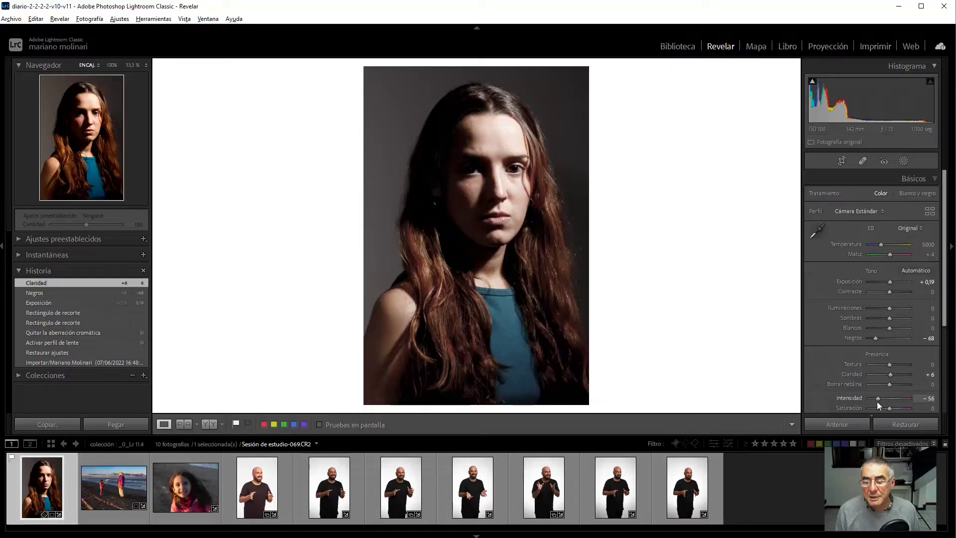
left_click(144, 238)
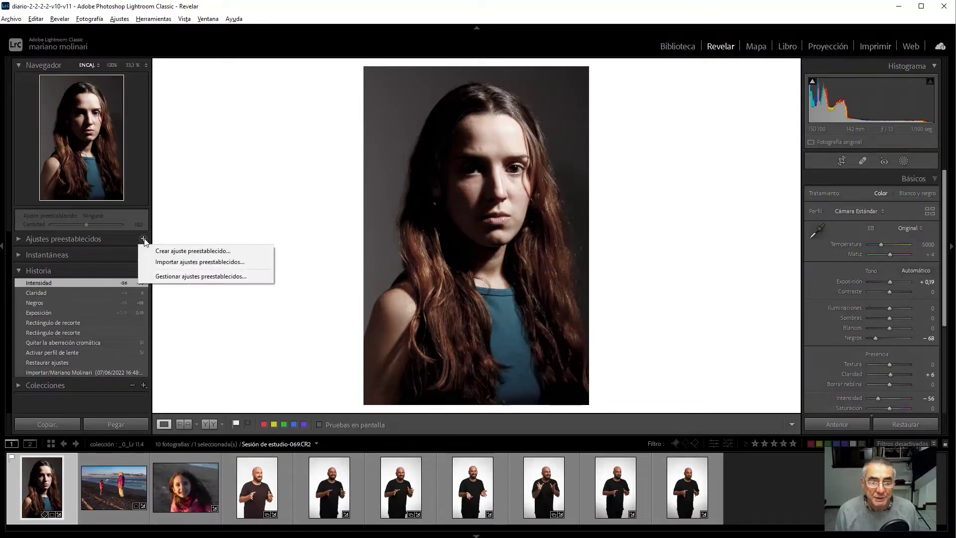
Create a user preset named Molinaripixel with Support Amount Slider kept on
left_click(184, 253)
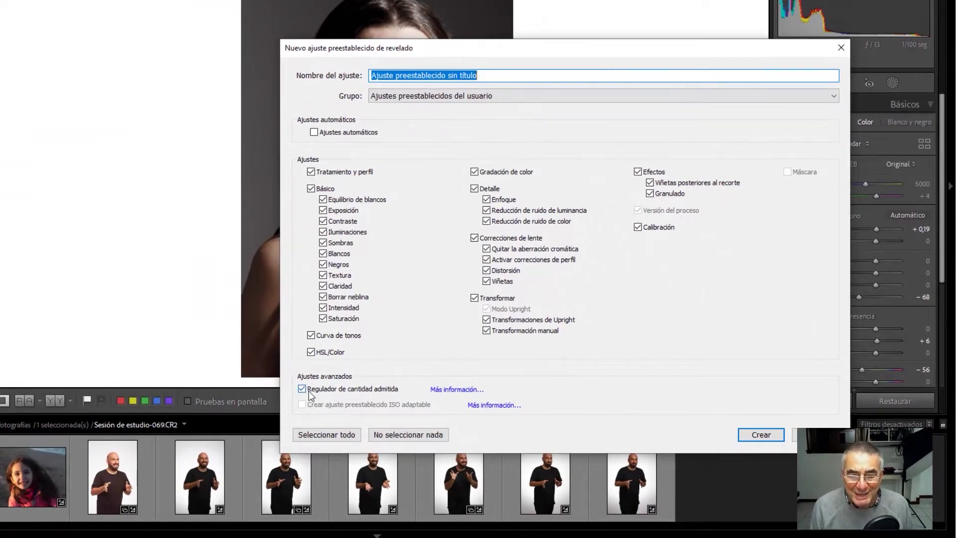
left_click(302, 390)
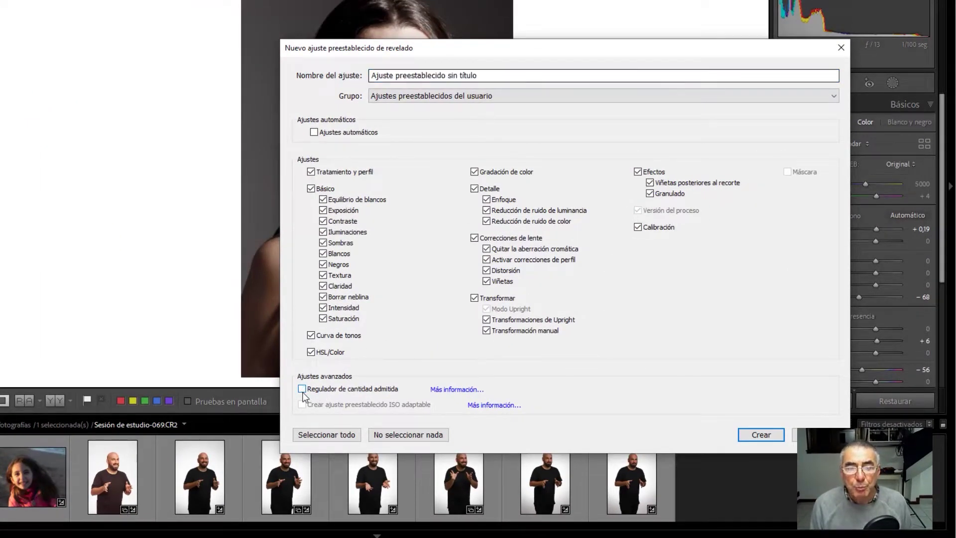
left_click(302, 389)
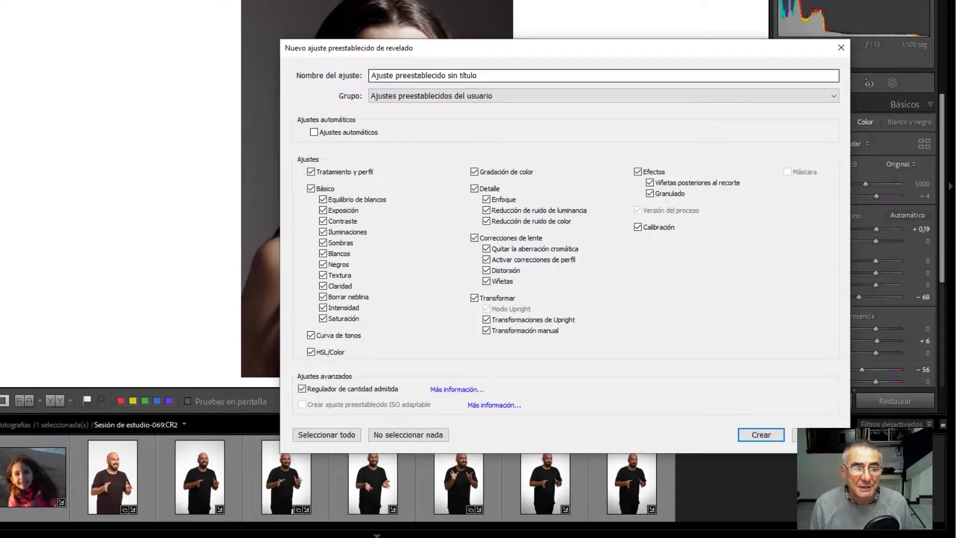
left_click(498, 75)
key("BackSpace")
type("olinaripixel")
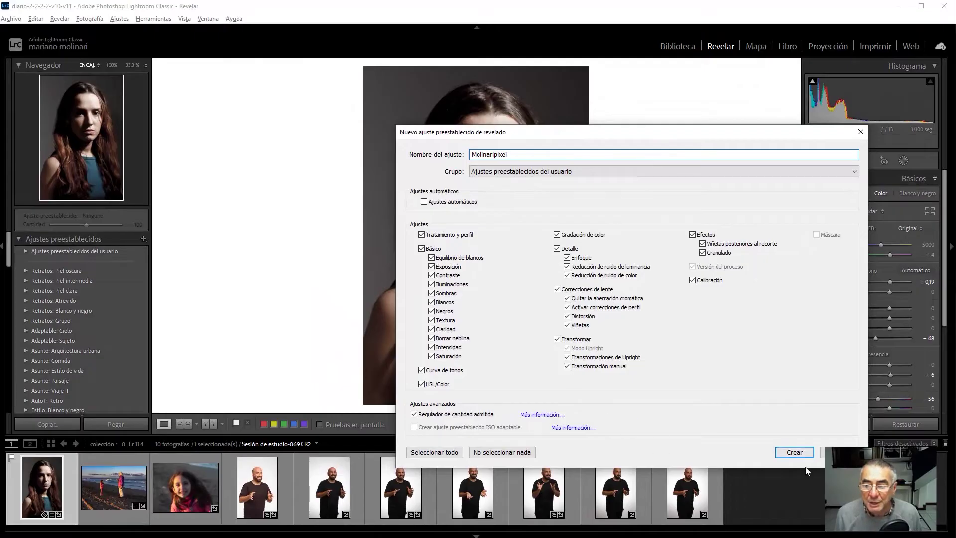
left_click(799, 453)
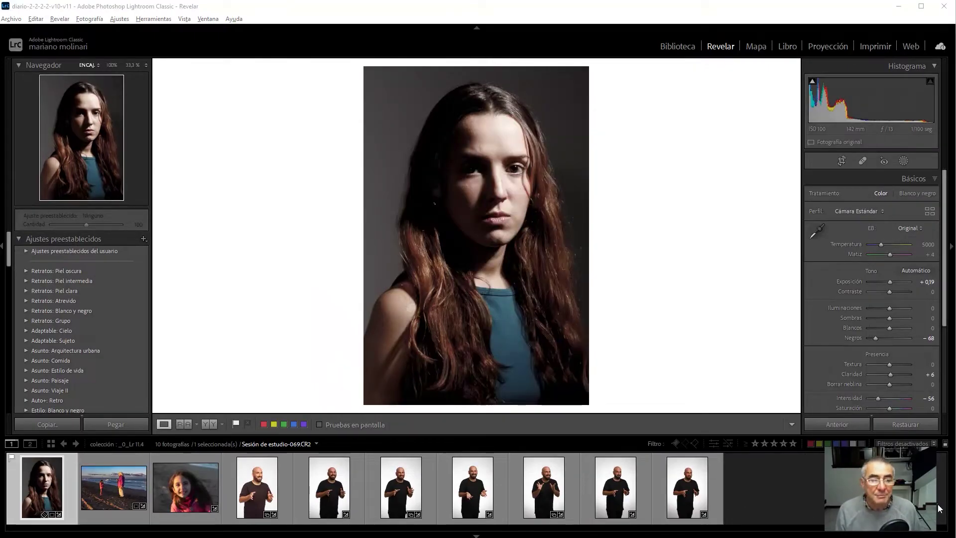
Apply the Molinaripixel preset from User Presets, then move on to the beach photo
left_click(26, 251)
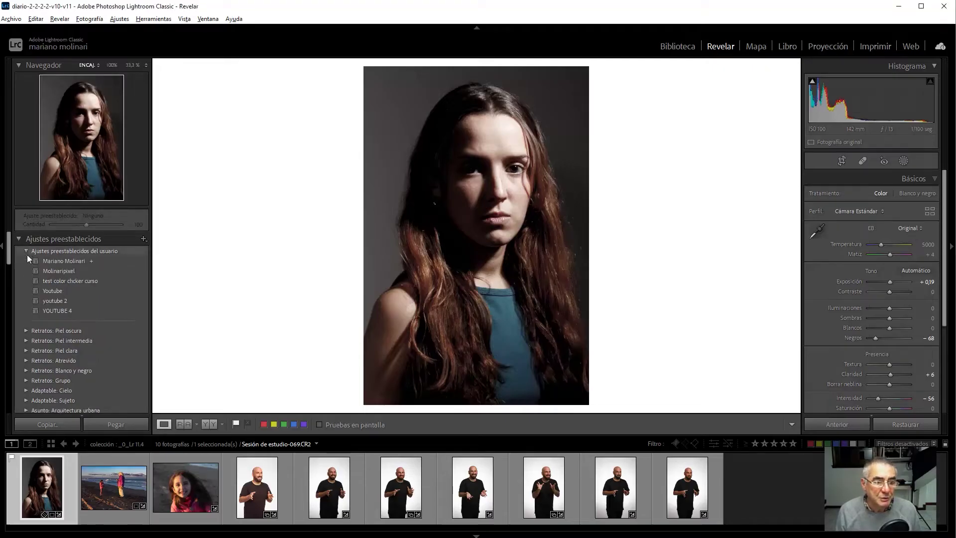
left_click(54, 271)
key("Right")
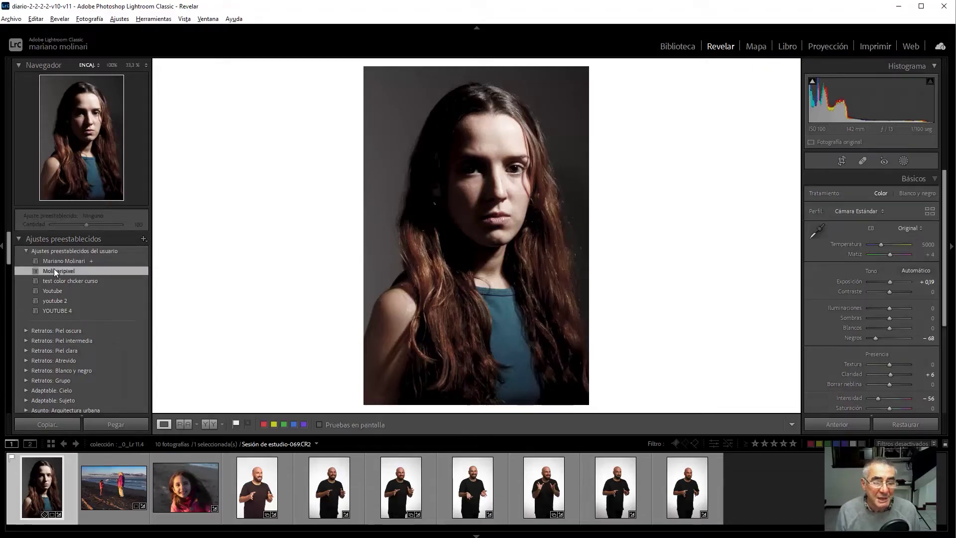
left_click(838, 162)
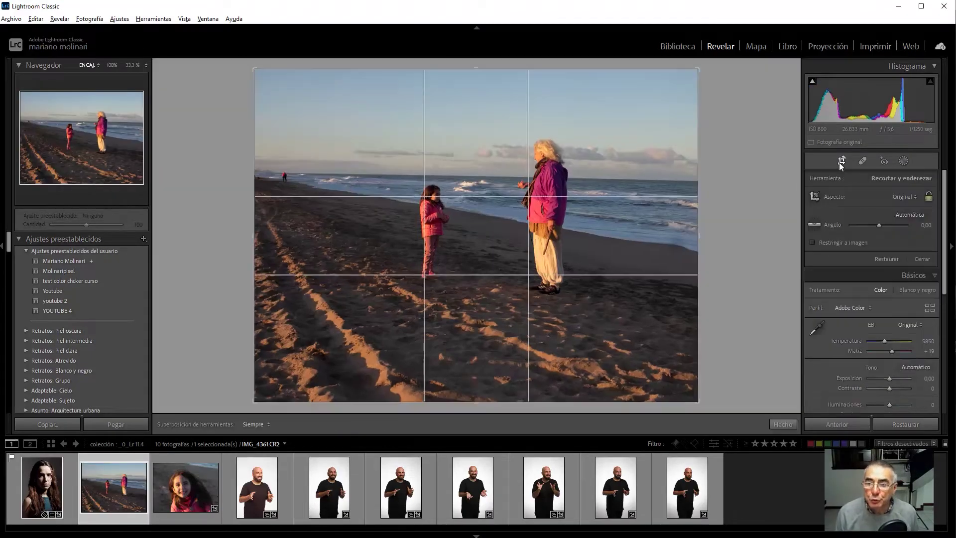
Crop the beach photo to 2 x 3 / 4 x 6, tightening the frame around the woman and girl
left_click(901, 198)
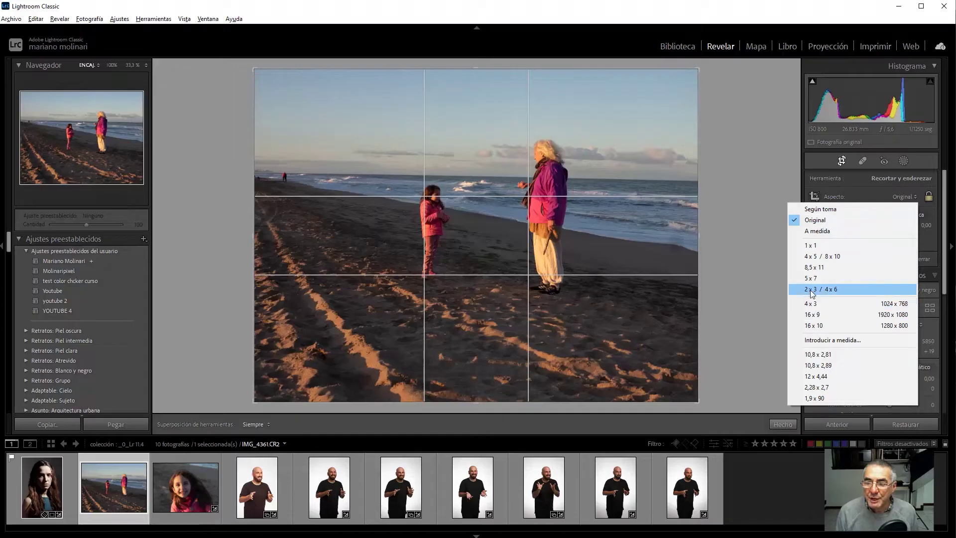
left_click(817, 288)
left_click_drag(695, 384, 643, 343)
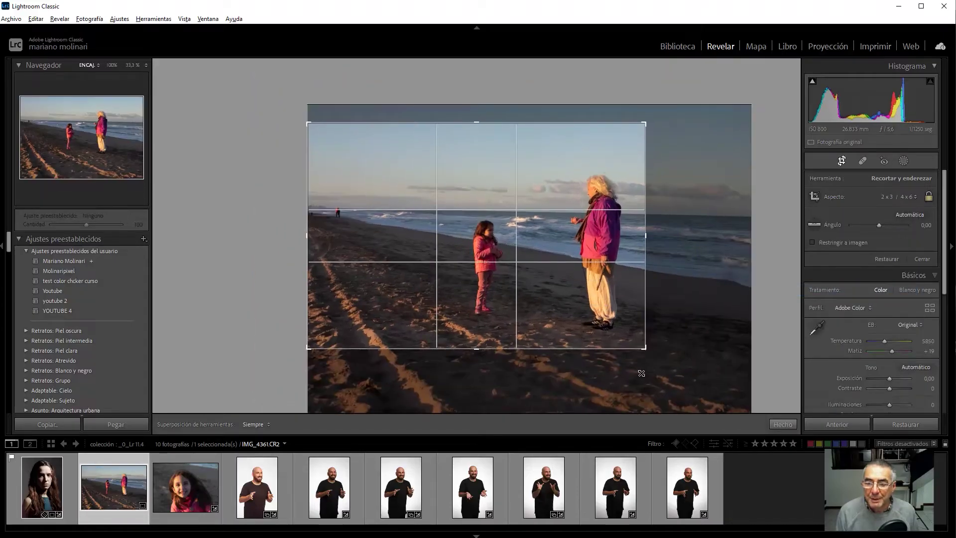
mouse_move(580, 271)
left_mouse_down()
mouse_move(537, 269)
mouse_move(538, 250)
left_mouse_up()
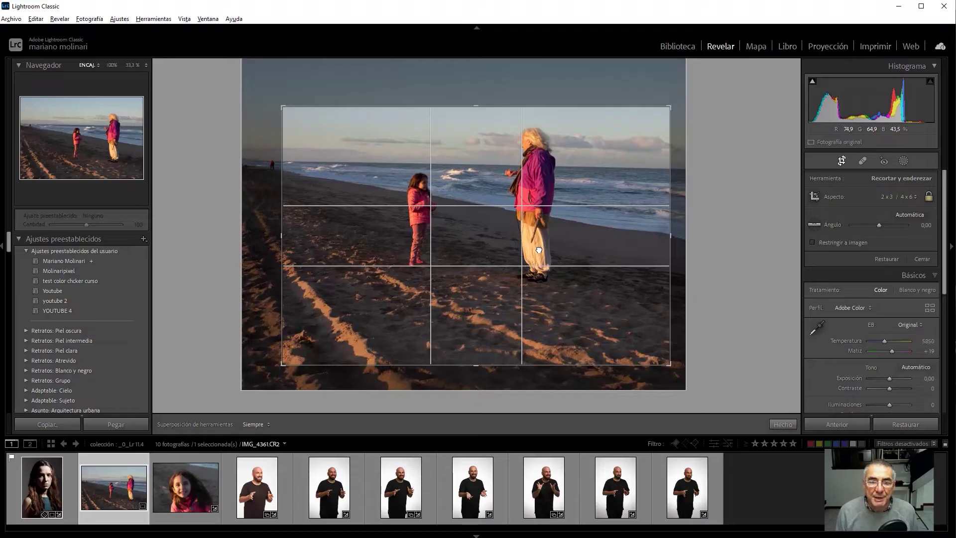
left_click_drag(539, 251, 526, 261)
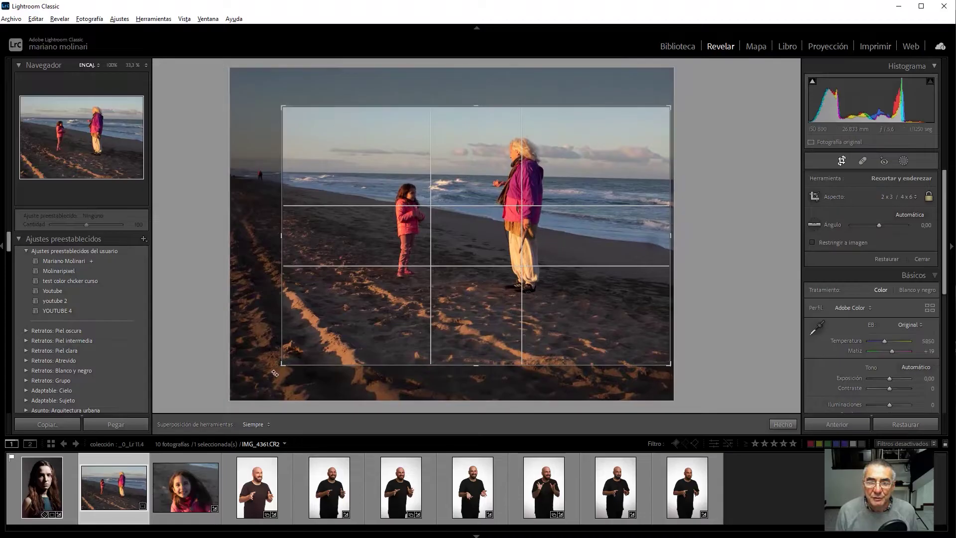
left_click_drag(279, 365, 377, 298)
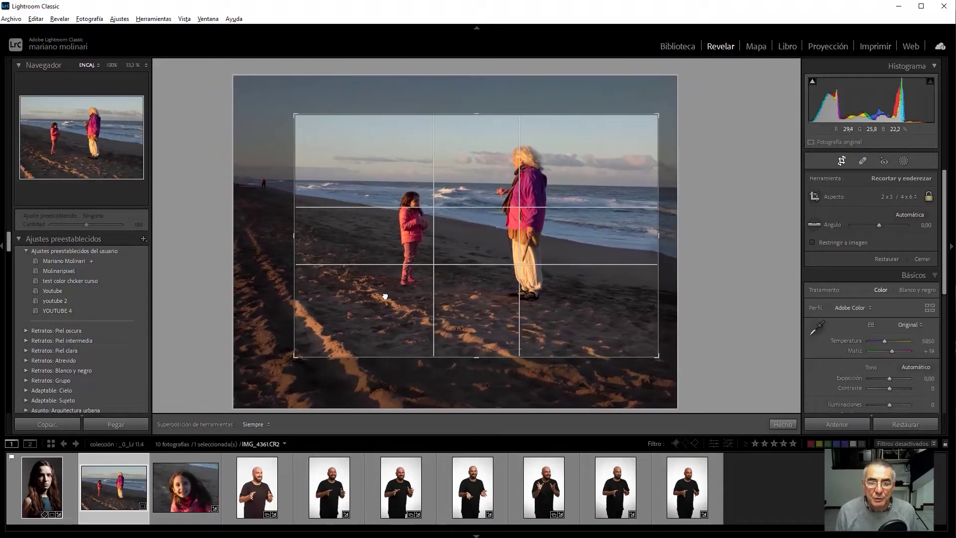
left_click_drag(377, 298, 372, 300)
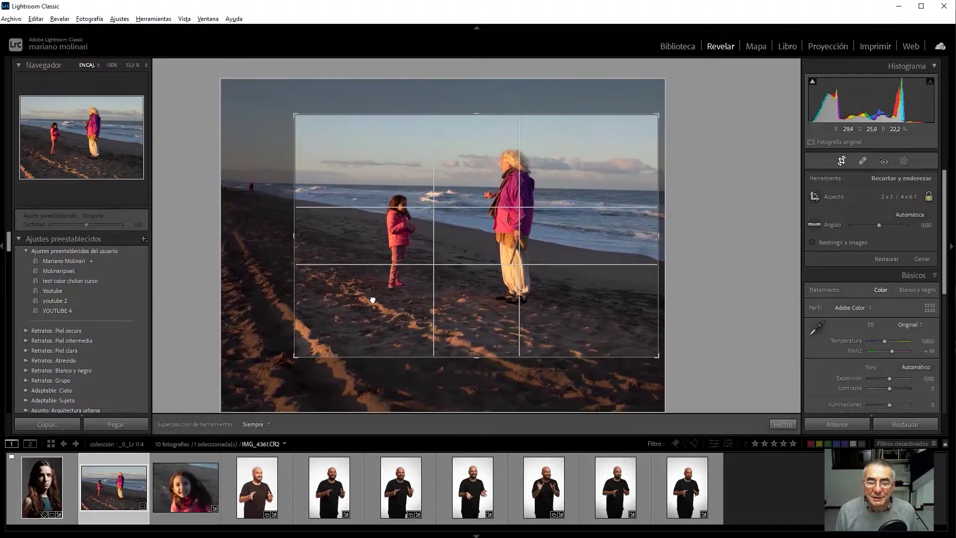
left_click(781, 423)
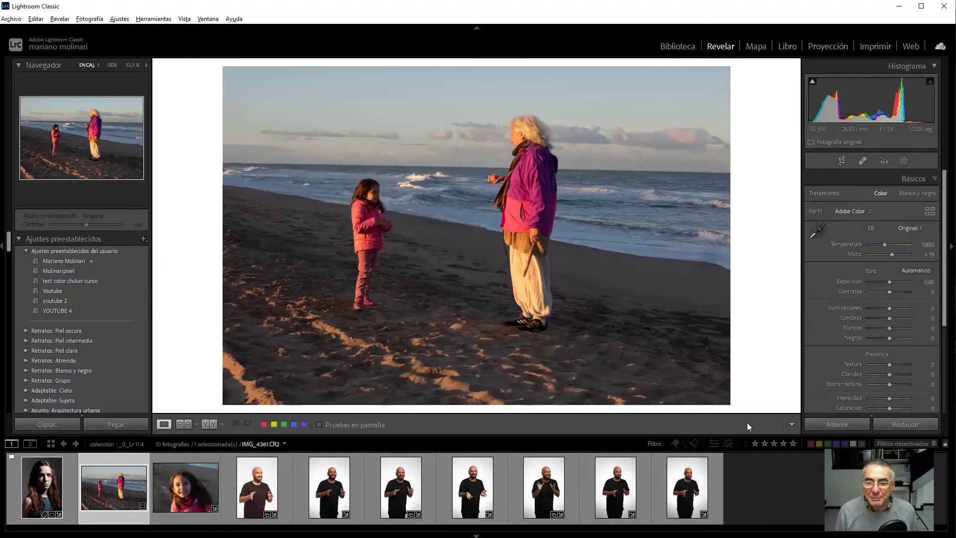
Apply the Adaptable: Cielo 'Nubes de tormenta' preset and inspect its sky mask settings
left_click(28, 249)
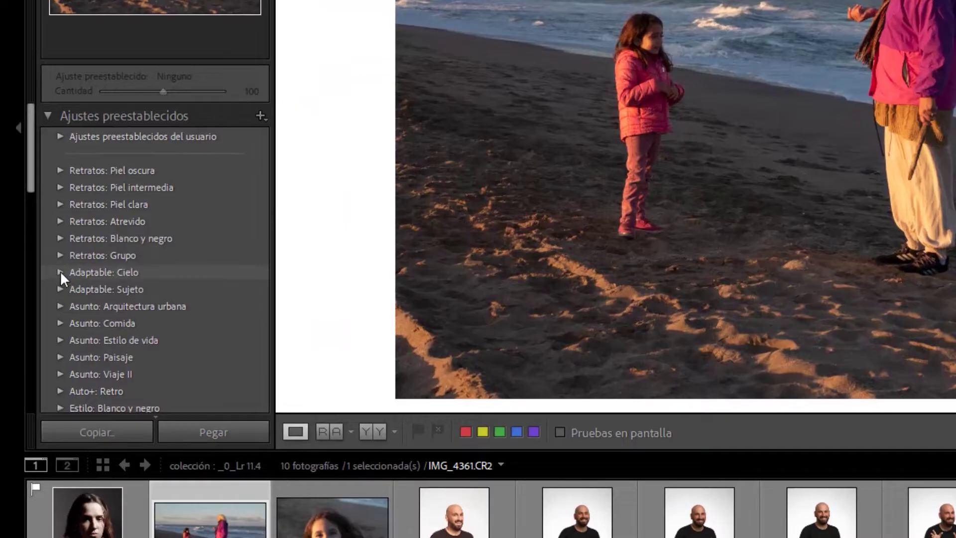
left_click(60, 272)
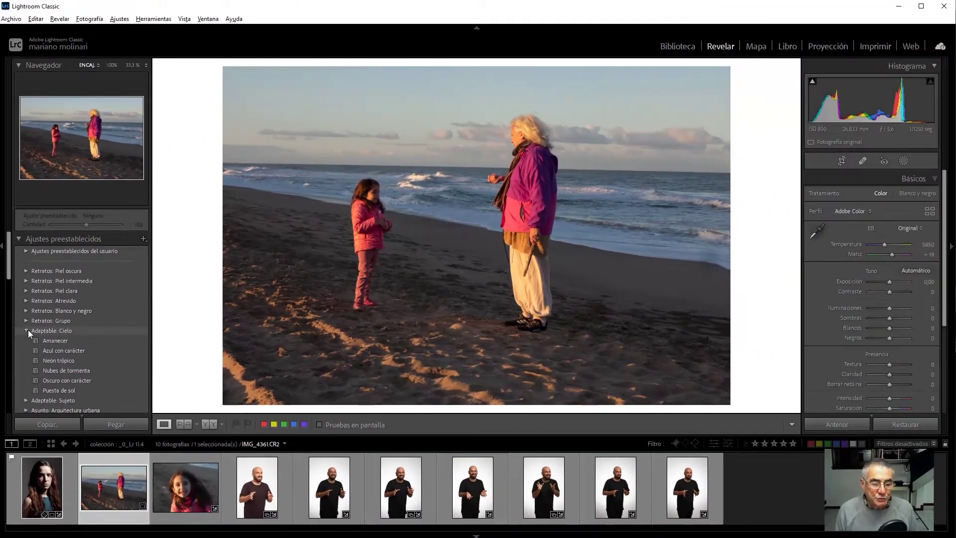
left_click(907, 161)
left_click(56, 370)
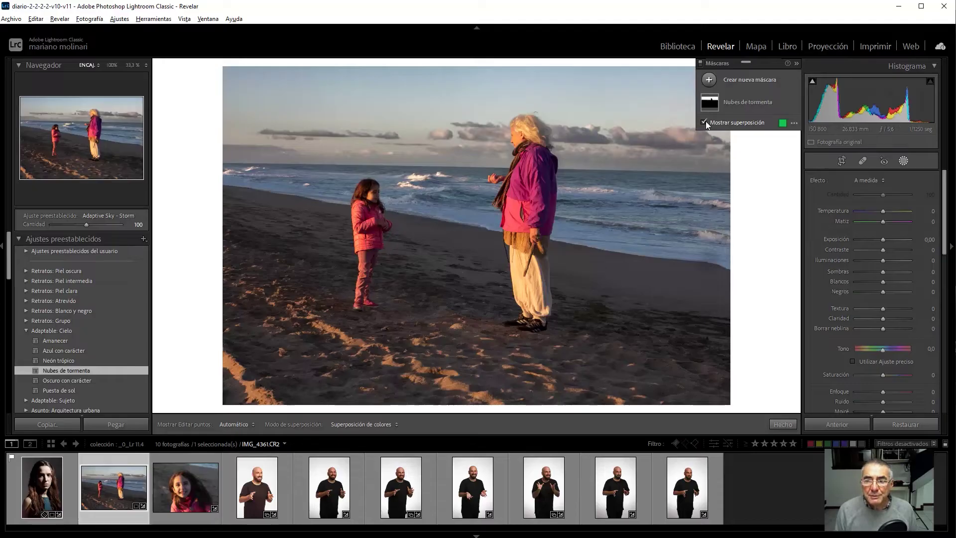
left_click(712, 103)
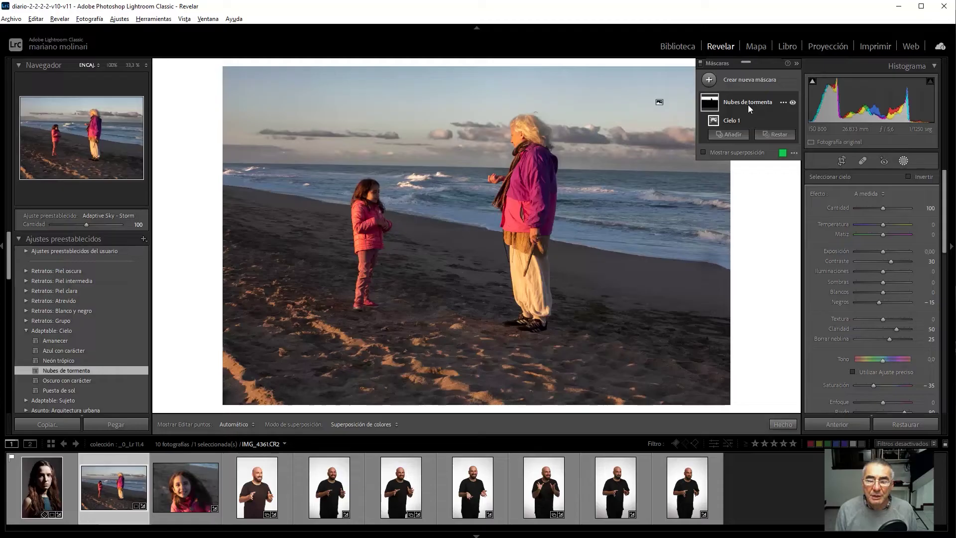
mouse_move(709, 102)
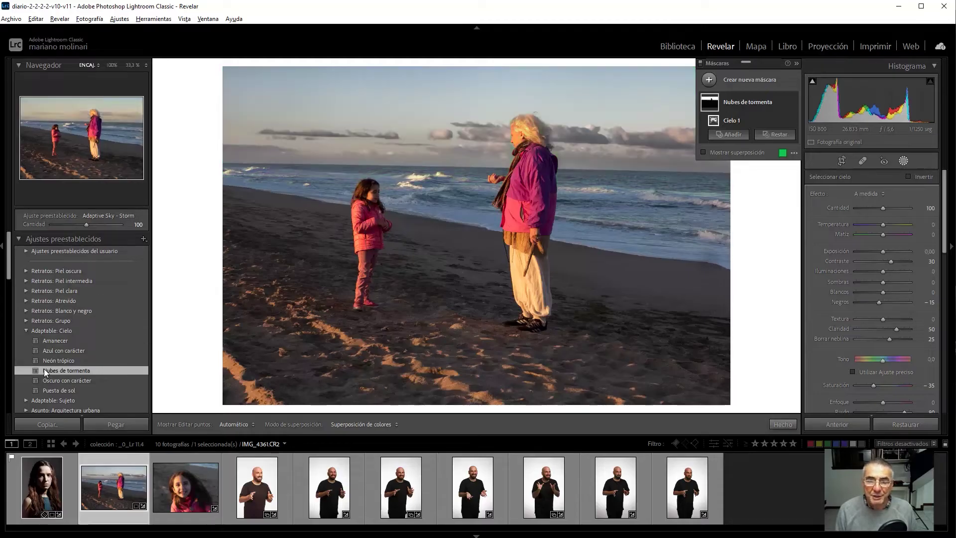
Preview the Neón trópico, Azul con carácter, Amanecer and Oscuro con carácter adaptive sky looks
left_click(52, 360)
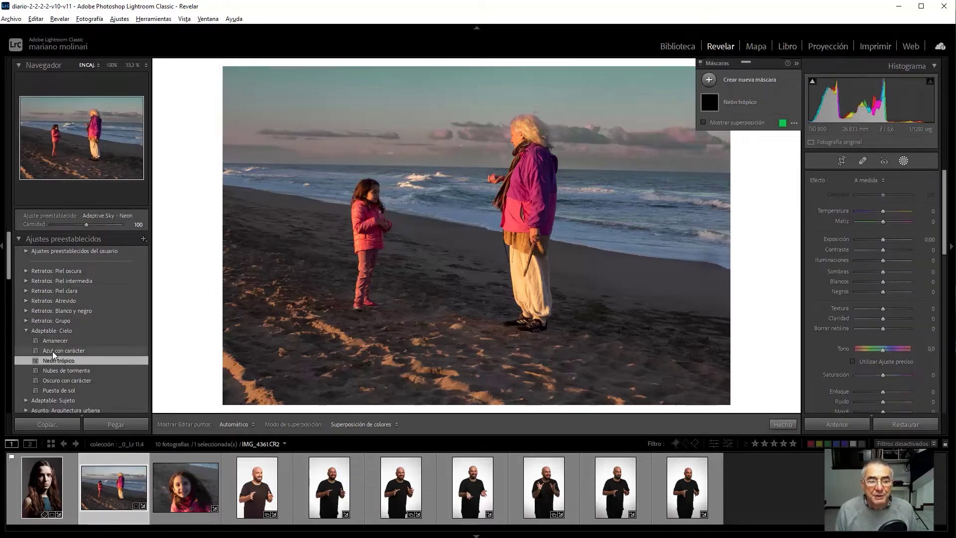
left_click(52, 351)
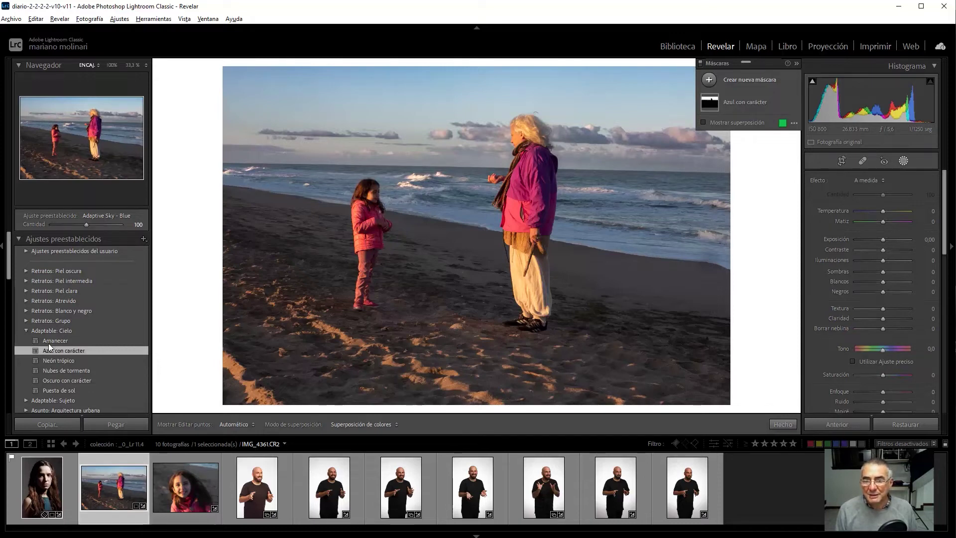
left_click(49, 341)
left_click(53, 381)
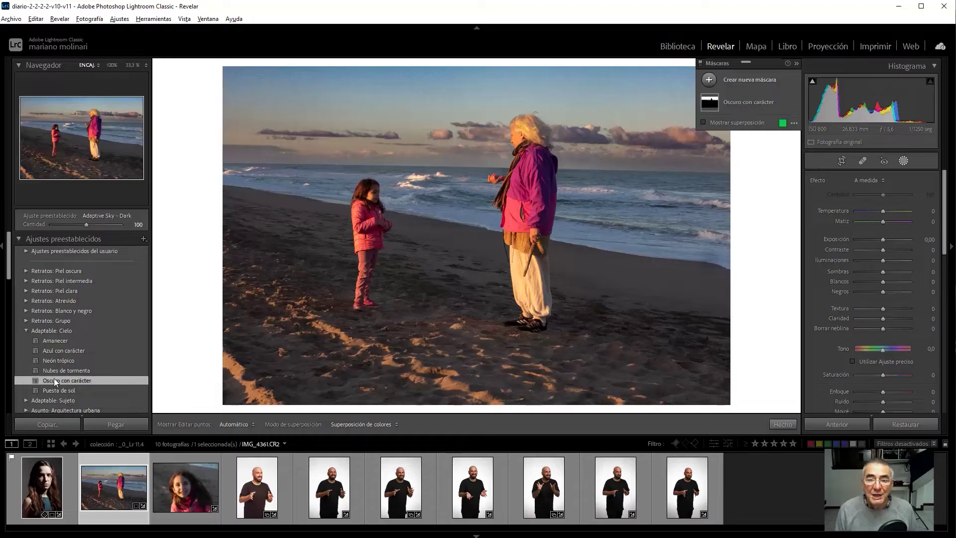
left_click(29, 331)
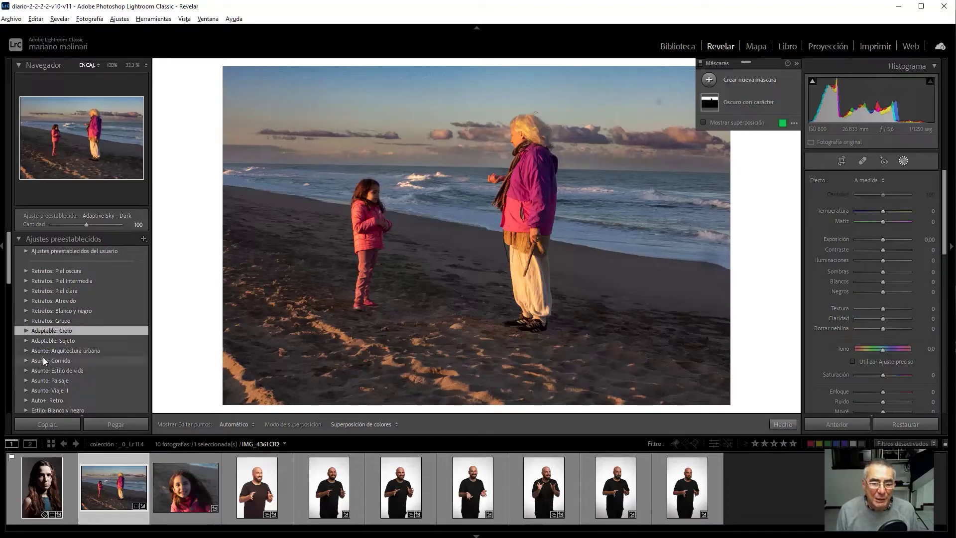
Reapply Amanecer and Azul con carácter, then settle on the Neón trópico sky preset
left_click(23, 331)
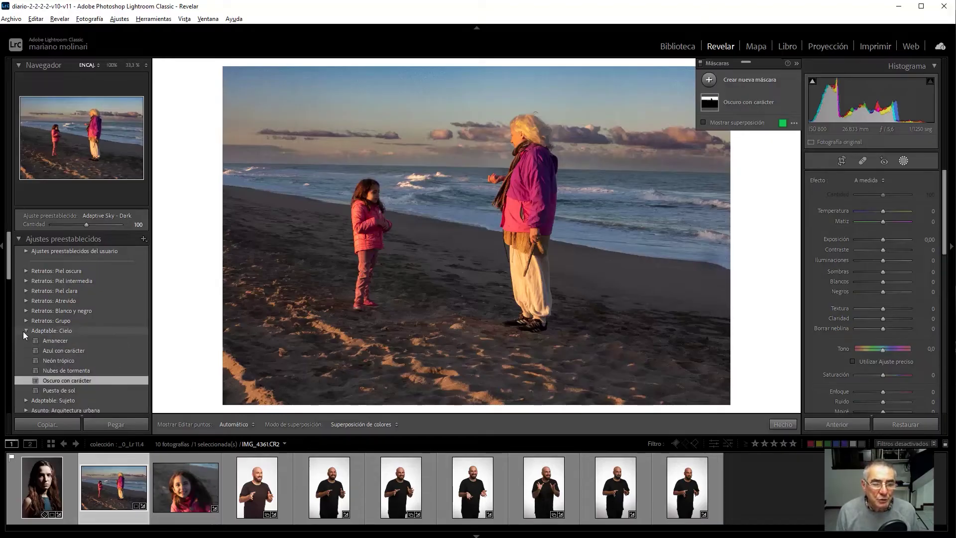
left_click(62, 342)
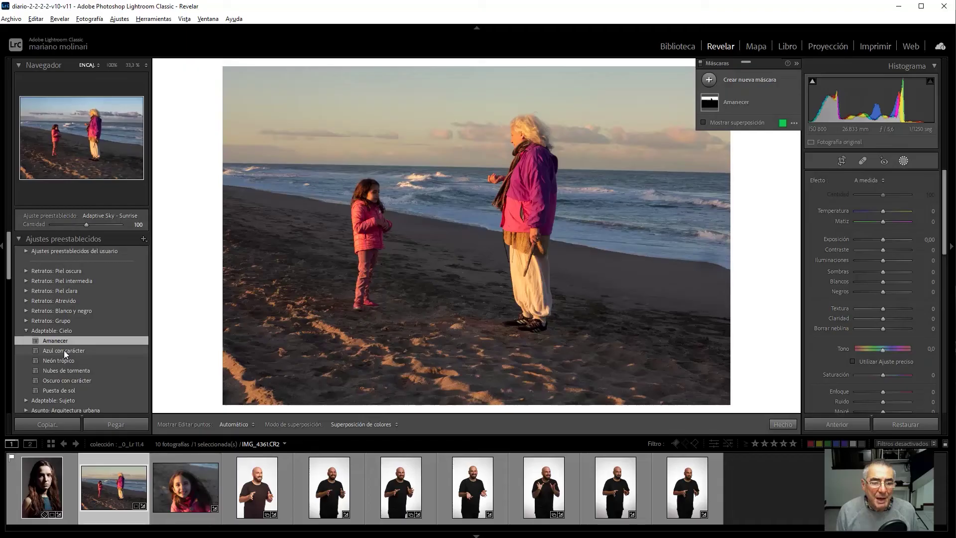
left_click(64, 351)
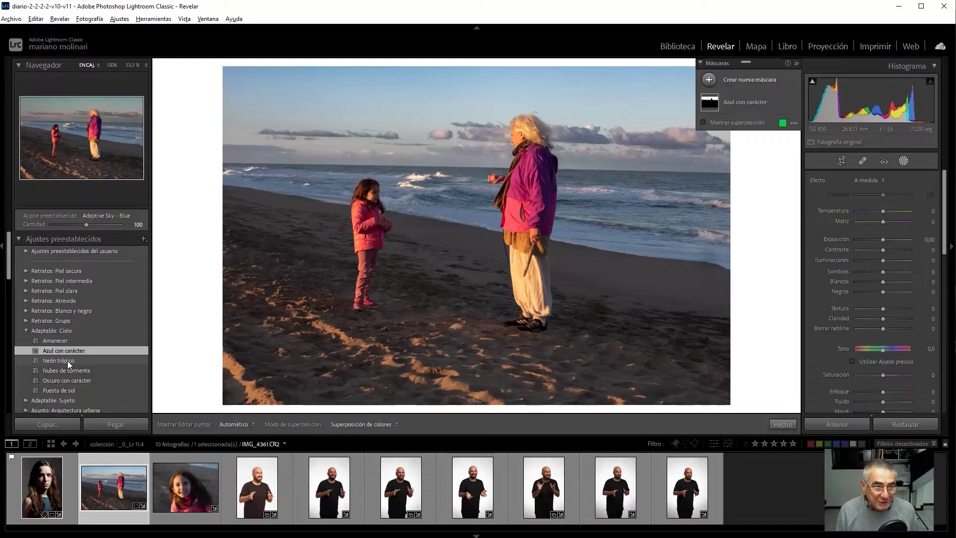
left_click(68, 361)
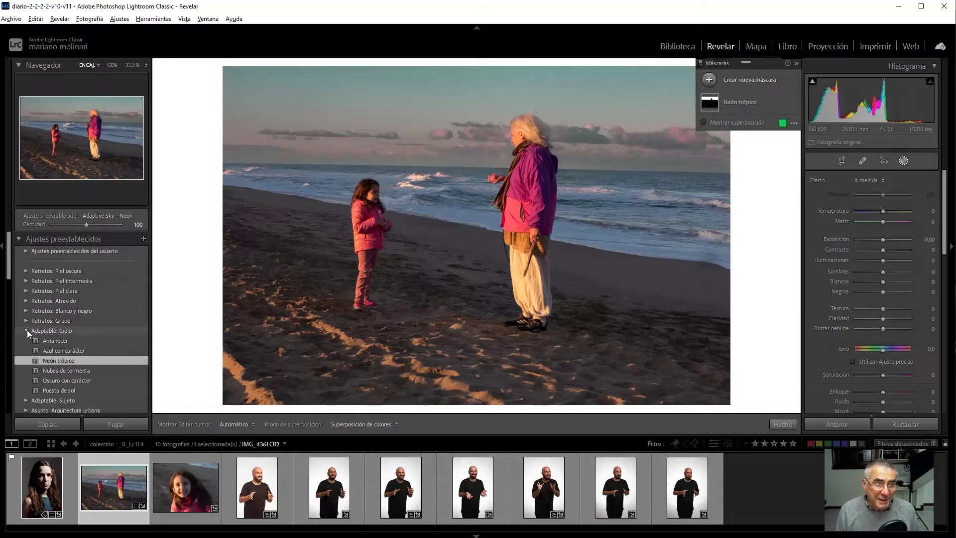
left_click(27, 330)
left_click(26, 340)
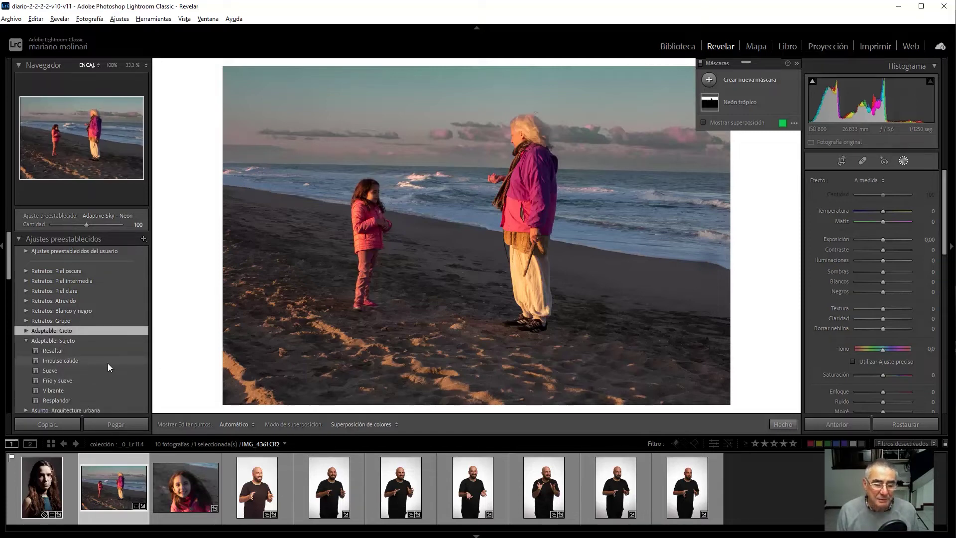
Try the Resaltar, Impulso cálido and Vibrante subject presets, keeping Impulso cálido for the people
left_click(52, 349)
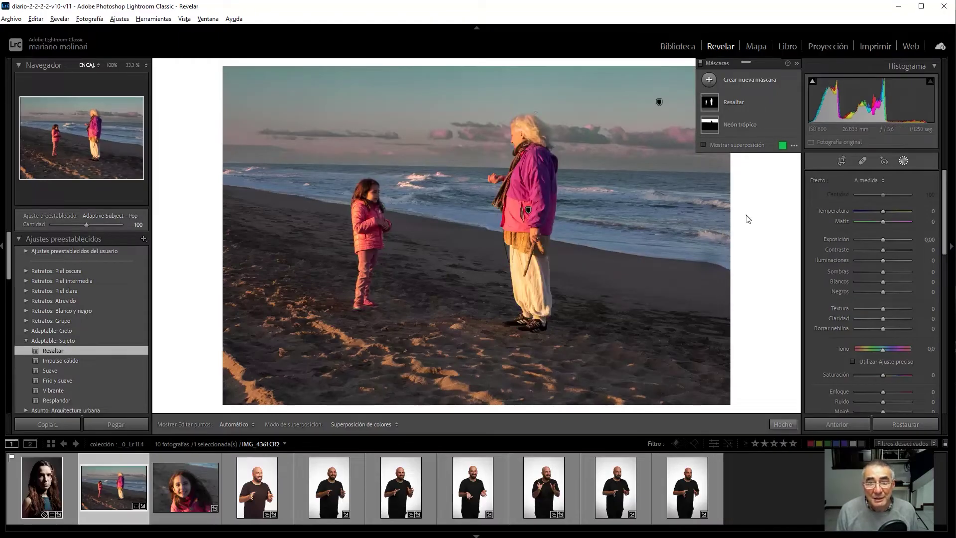
left_click(746, 101)
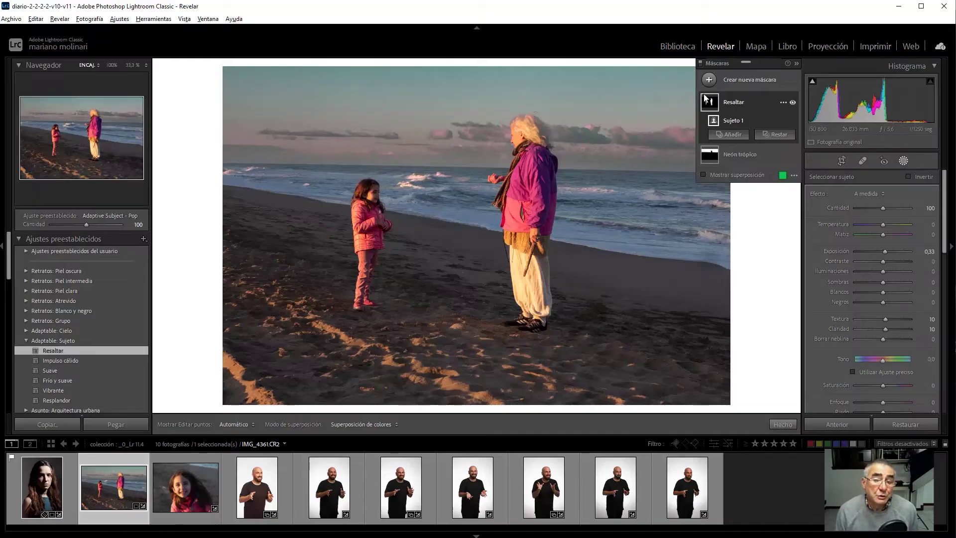
left_click(701, 64)
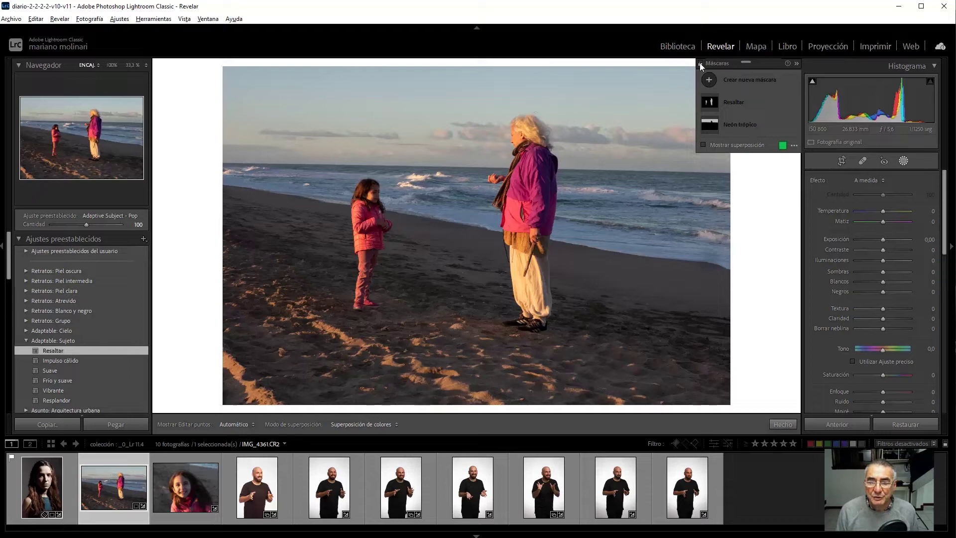
left_click(701, 65)
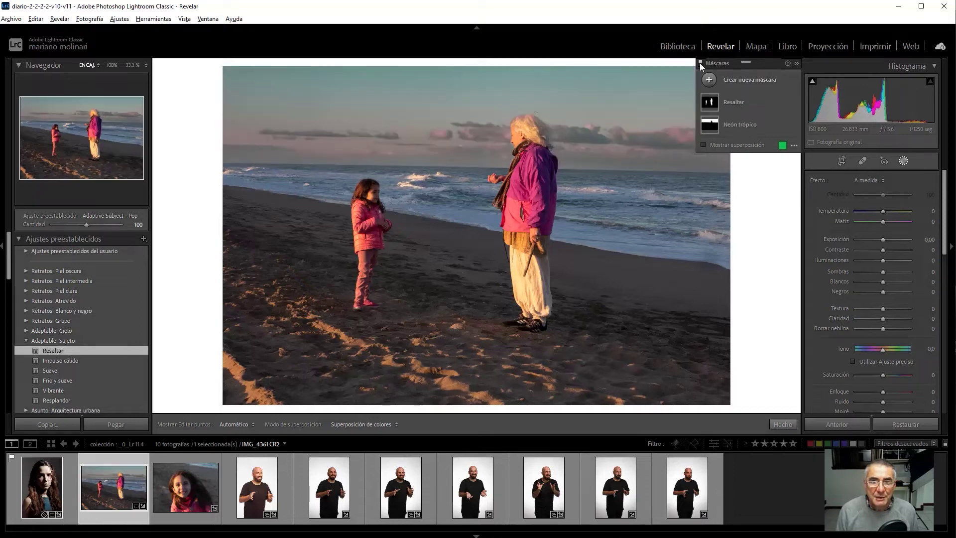
left_click(66, 361)
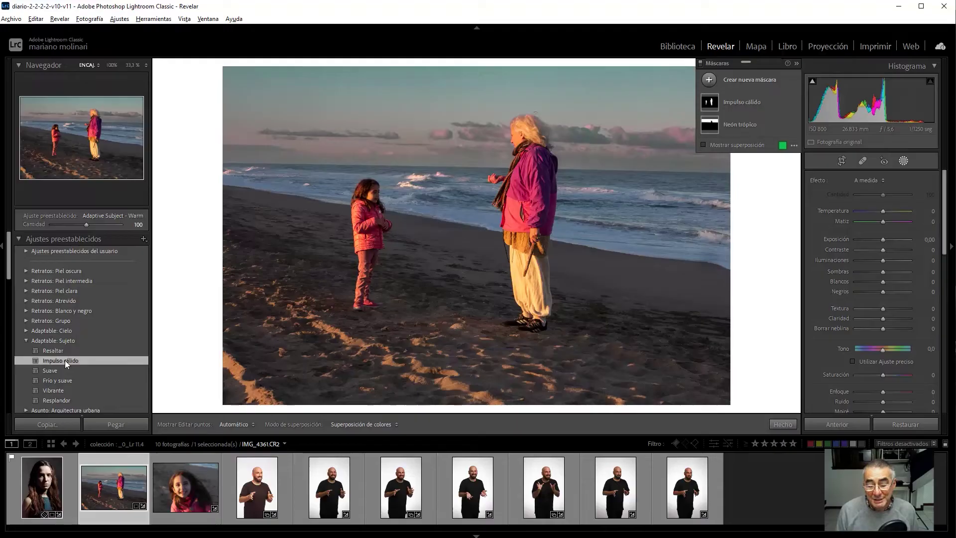
left_click(55, 388)
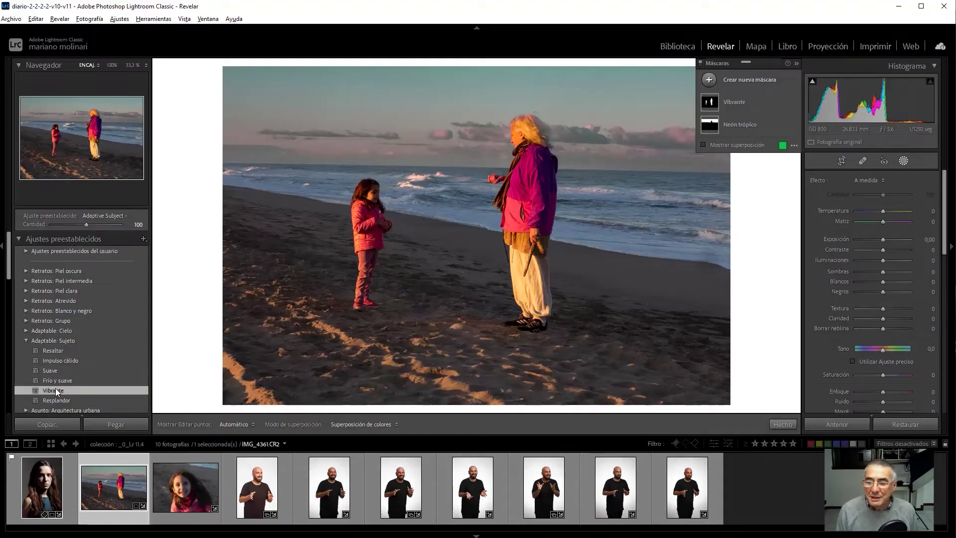
mouse_move(740, 102)
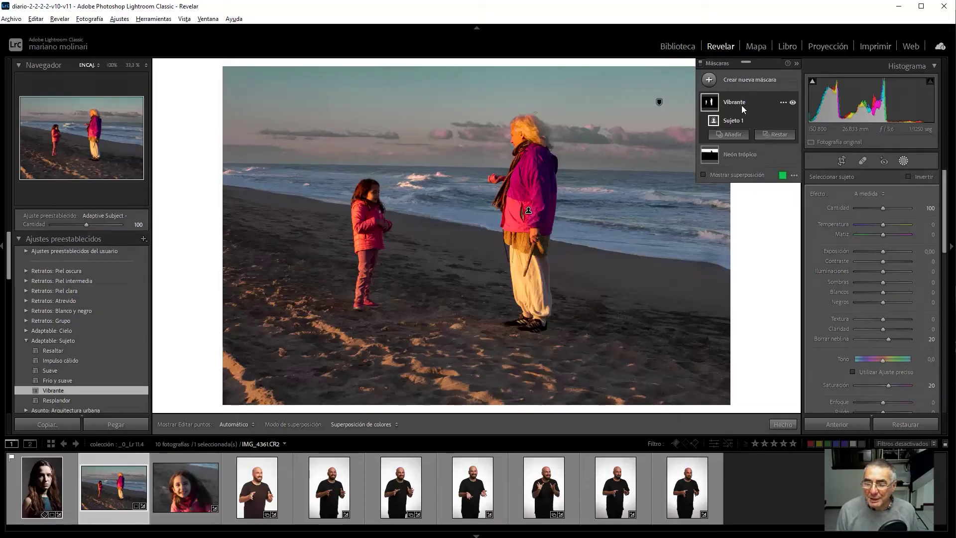
left_click(61, 361)
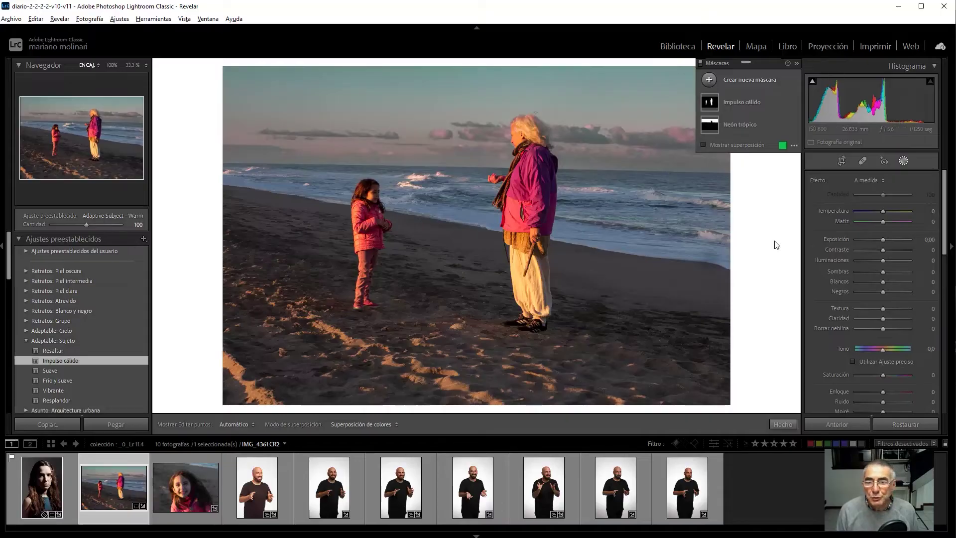
mouse_move(739, 101)
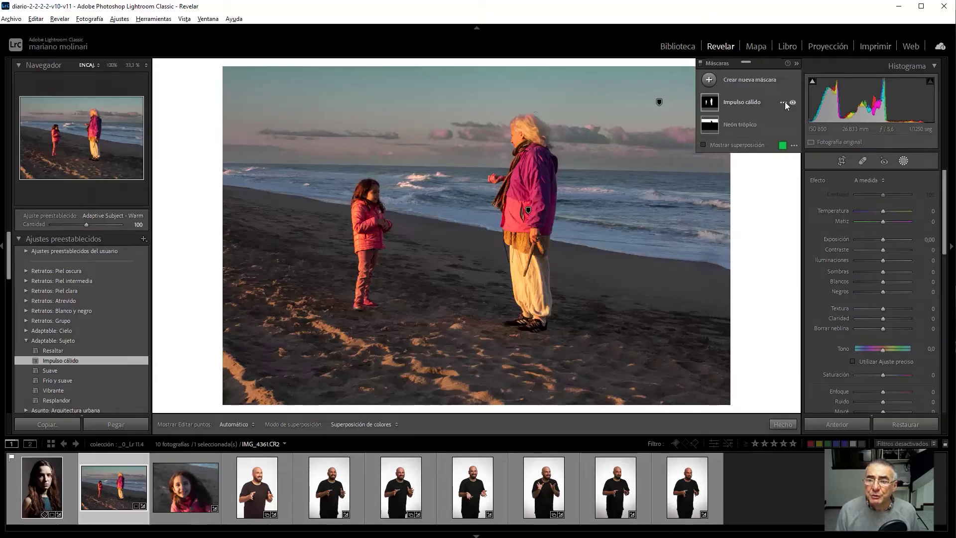
Invert the Impulso cálido mask so it covers everything except the people
left_click(785, 102)
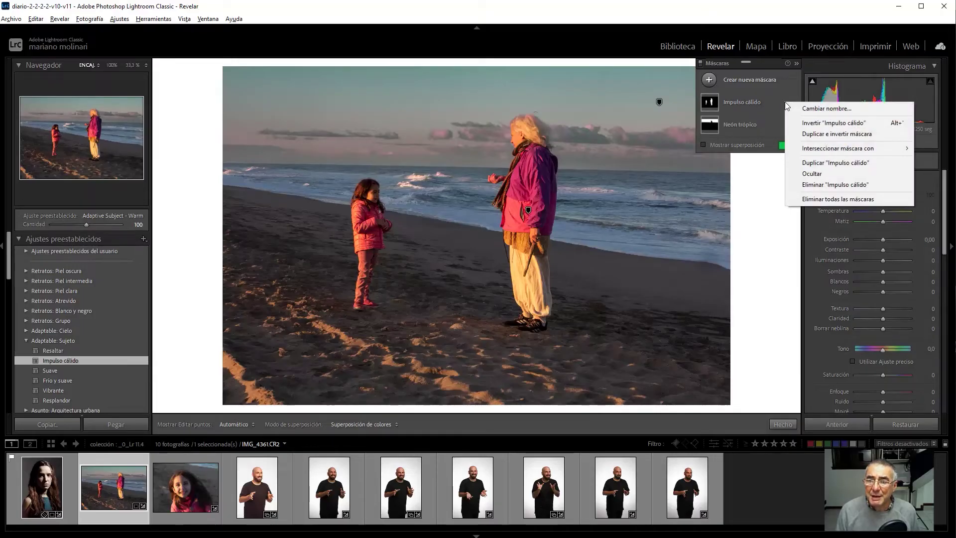
left_click(833, 123)
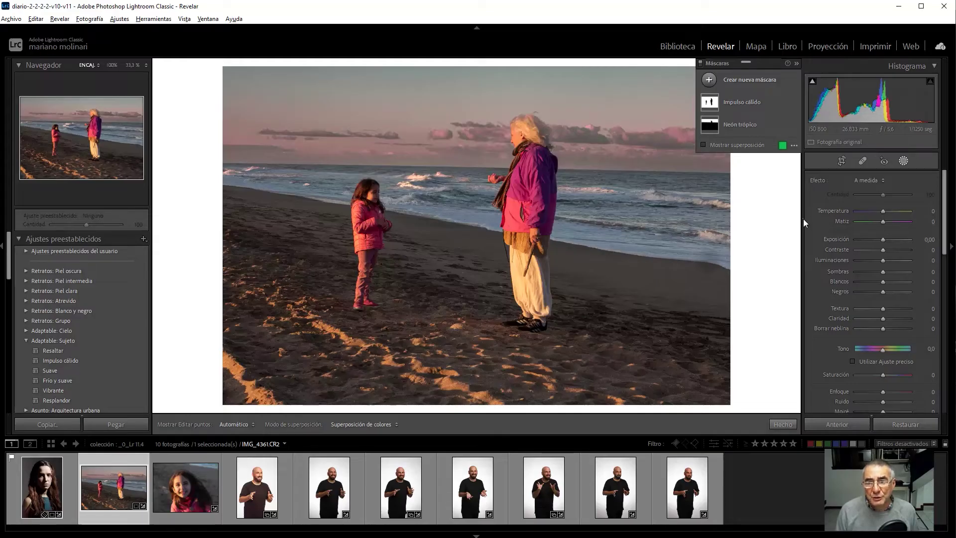
left_click(775, 106)
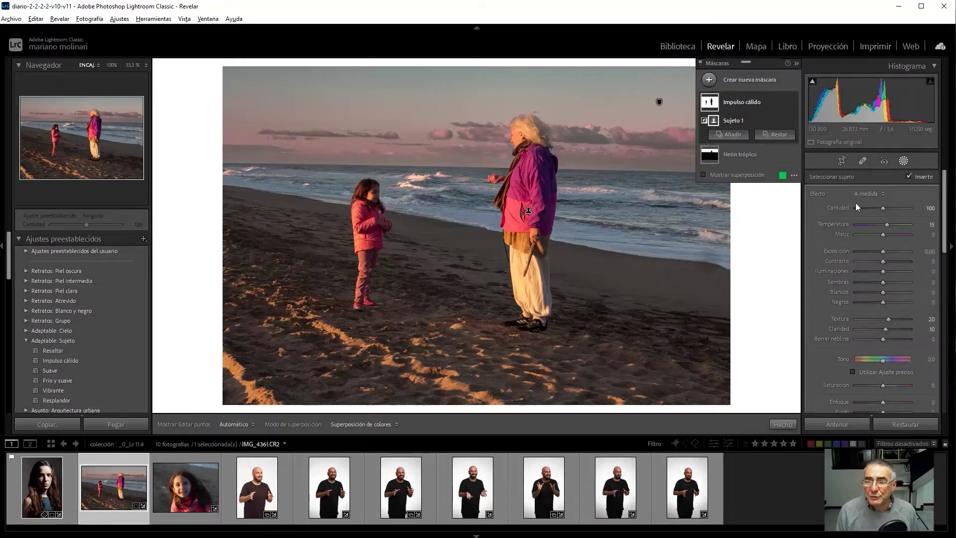
Set the inverted mask to temperature 2, exposure −0,20 and dehaze −15
left_click(879, 224)
left_click_drag(879, 224, 883, 224)
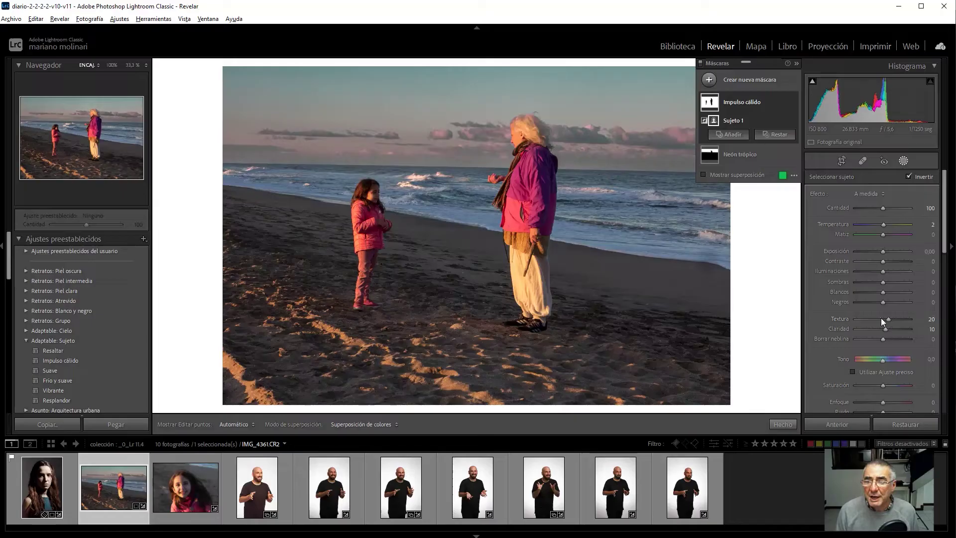
left_click(882, 251)
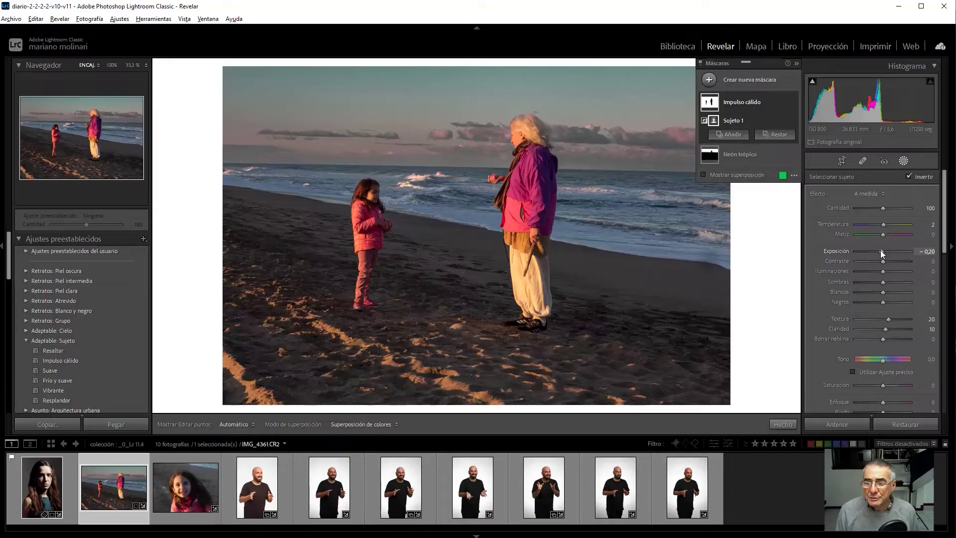
left_click_drag(884, 338, 879, 341)
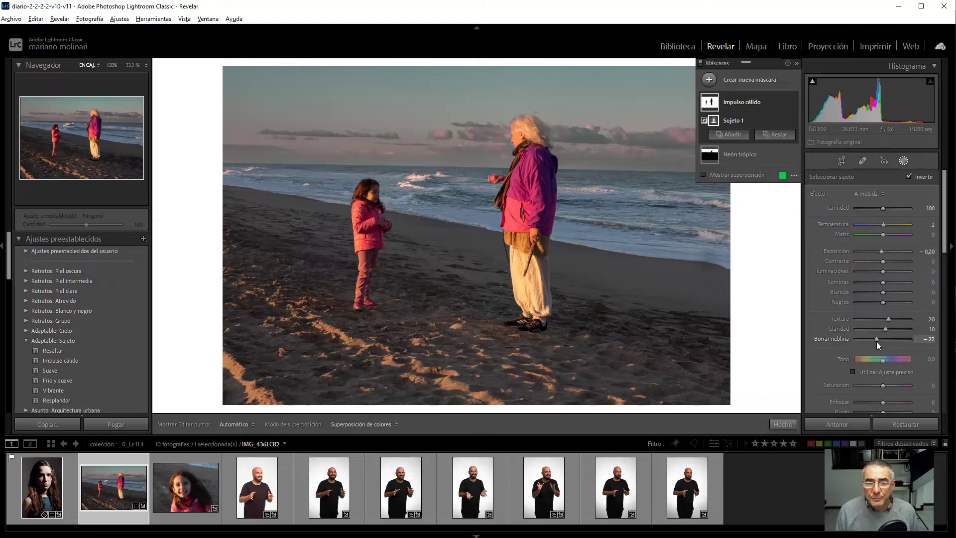
left_click_drag(877, 341, 880, 342)
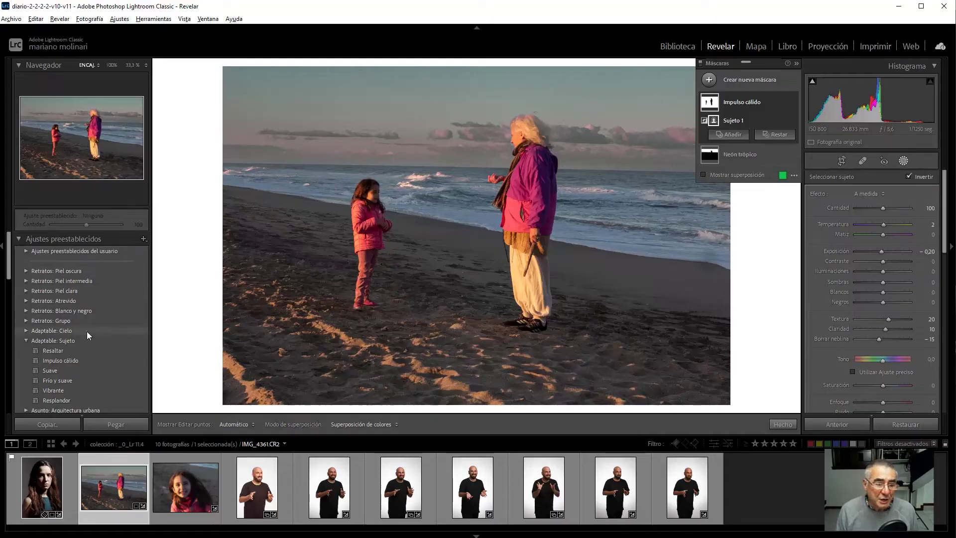
left_click(26, 340)
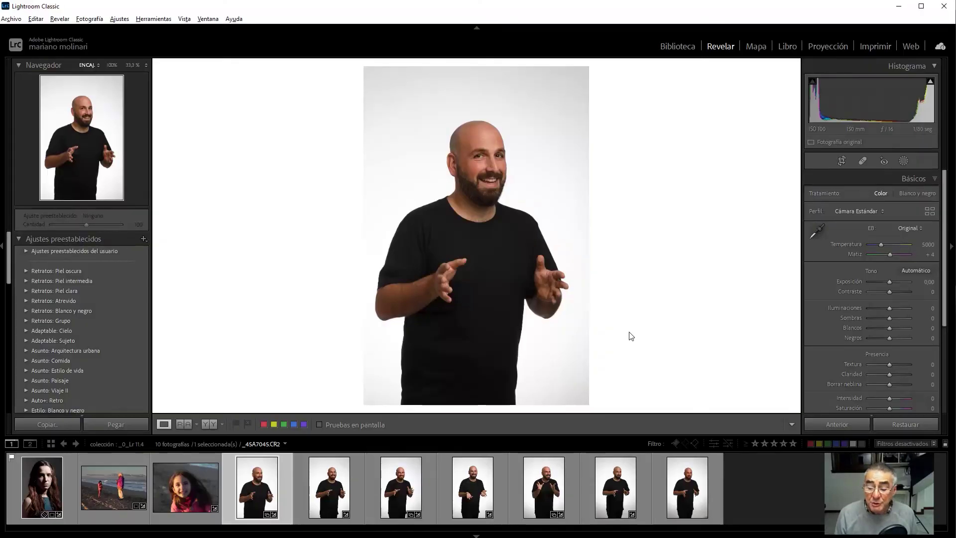
Crop the studio portrait to a 4 x 3 ratio, tightening the bottom-right corner slightly
left_click(845, 162)
left_click(900, 196)
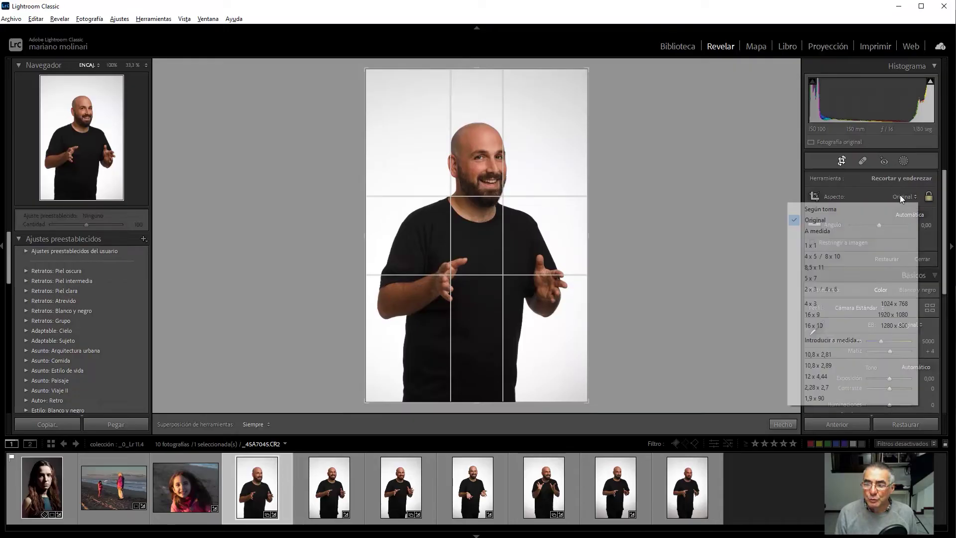
left_click(832, 291)
left_click_drag(622, 388, 613, 375)
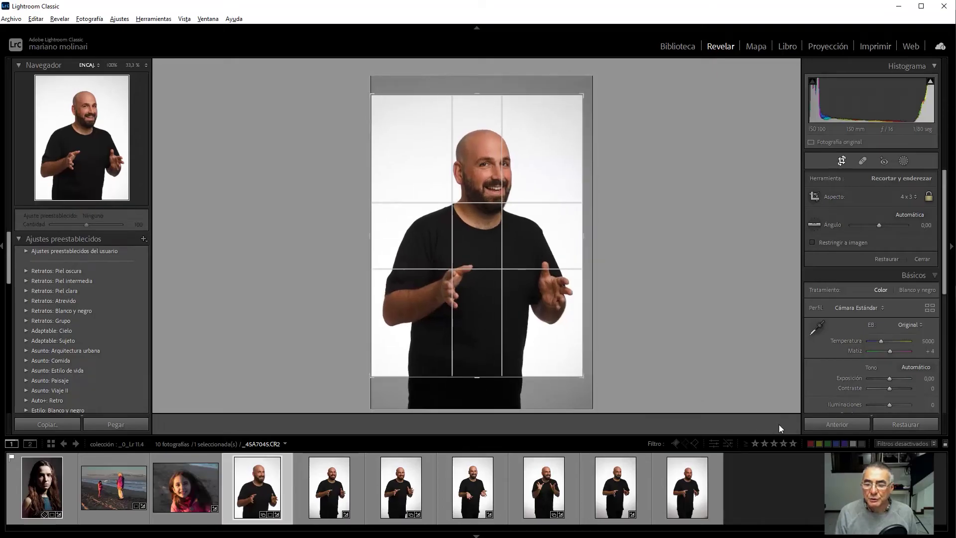
left_click(780, 424)
Set the portrait's exposure to +0,50, vibrance to +19 and blacks to −23
left_click(890, 281)
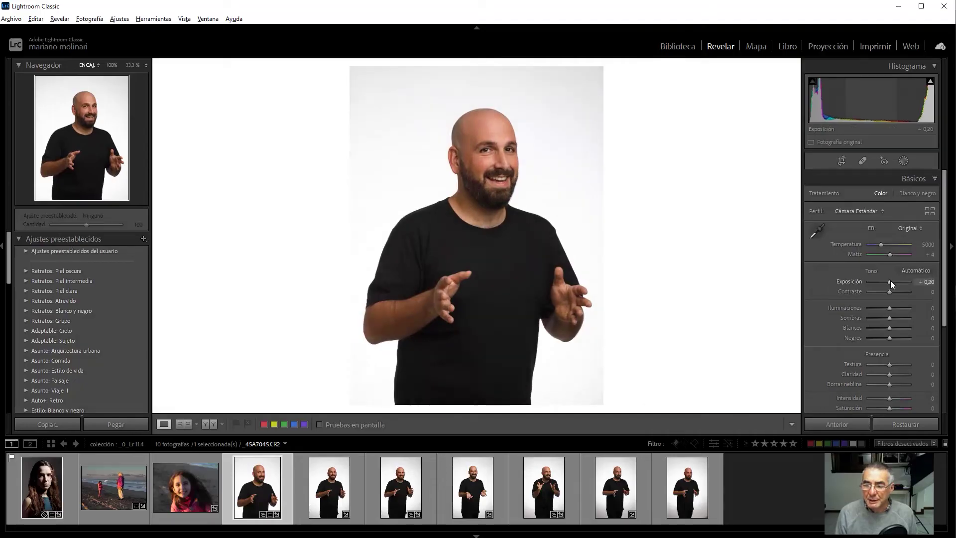
left_click(892, 398)
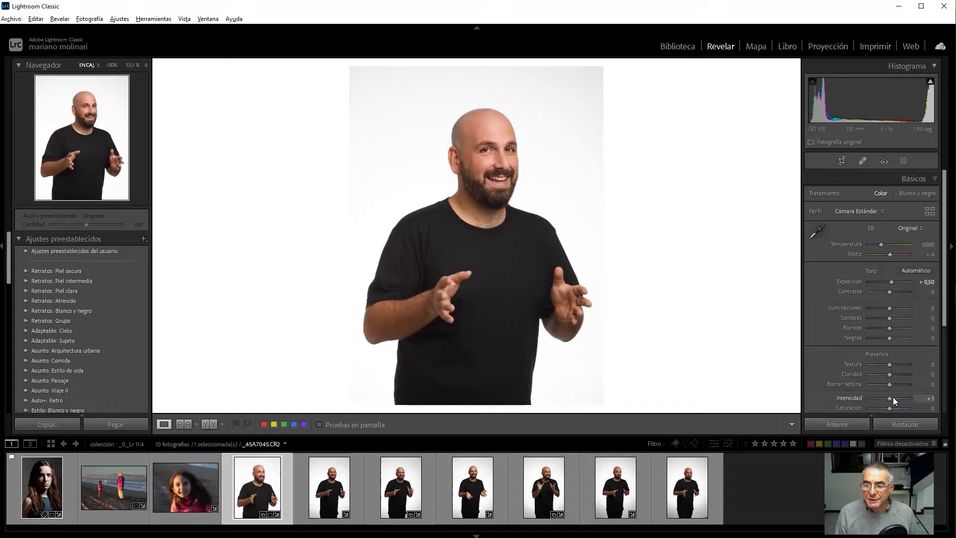
left_click(894, 398)
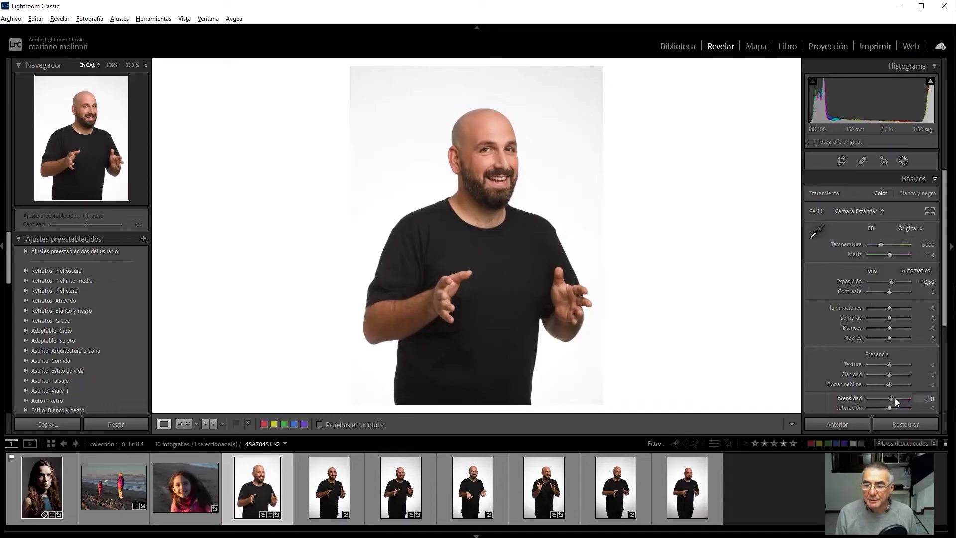
left_click(883, 338)
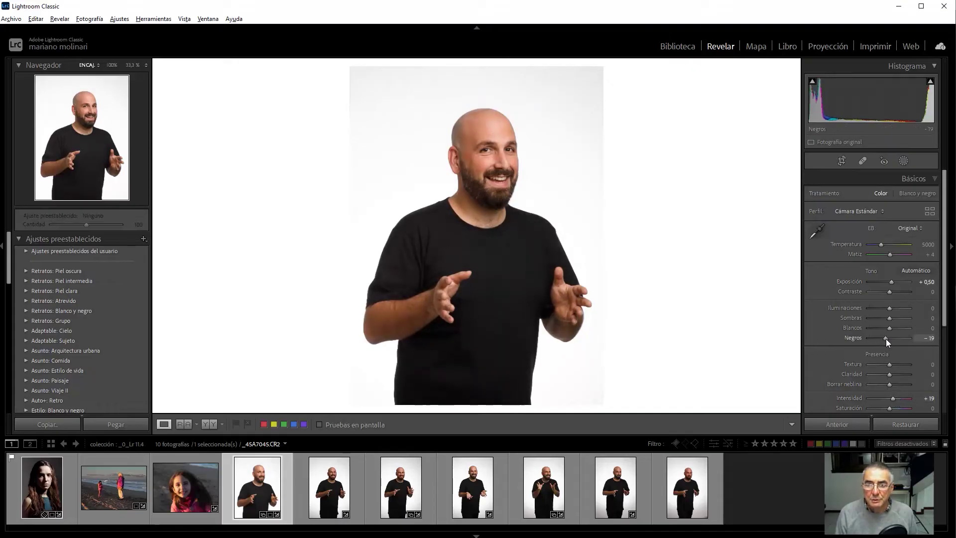
left_click_drag(886, 338, 883, 339)
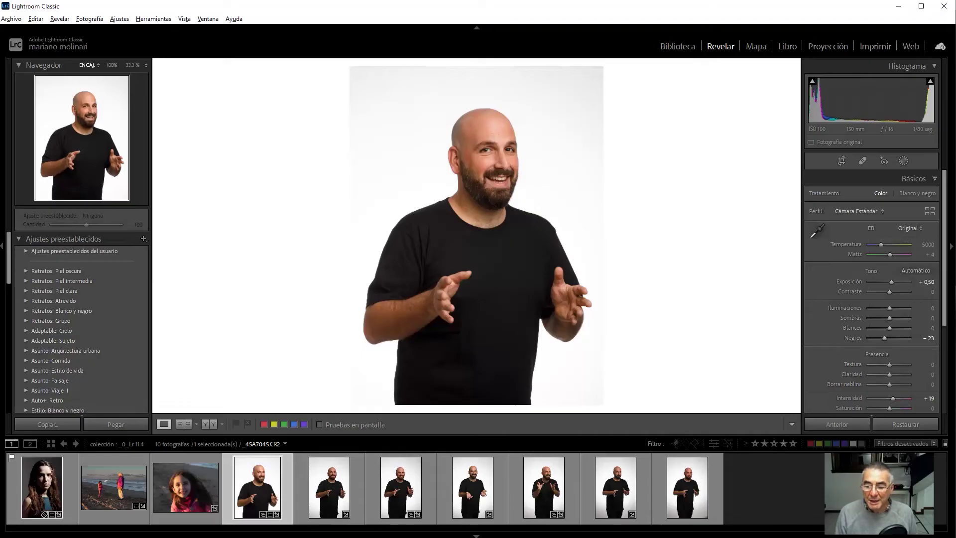
left_click(904, 161)
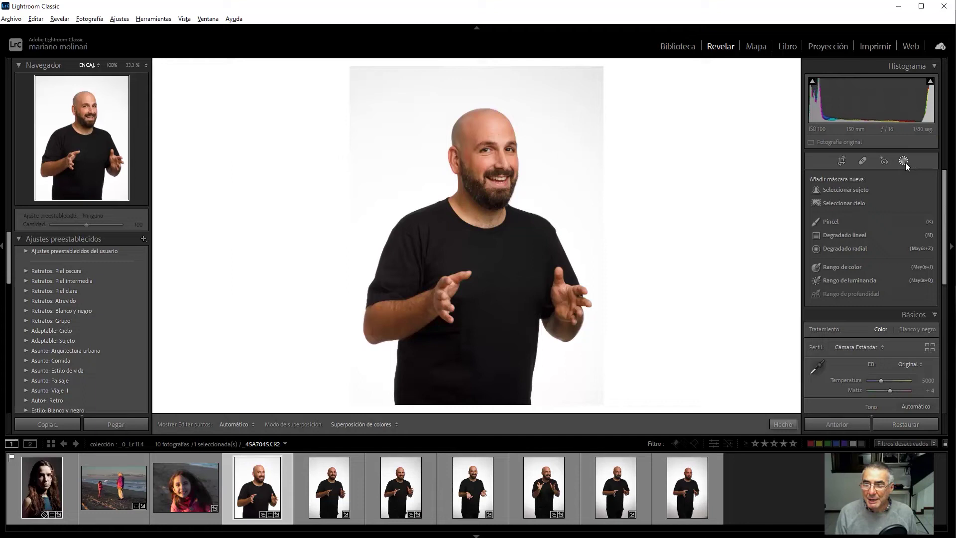
Add a linear gradient from beard to shirt that cools and darkens the upper backdrop
left_click(850, 235)
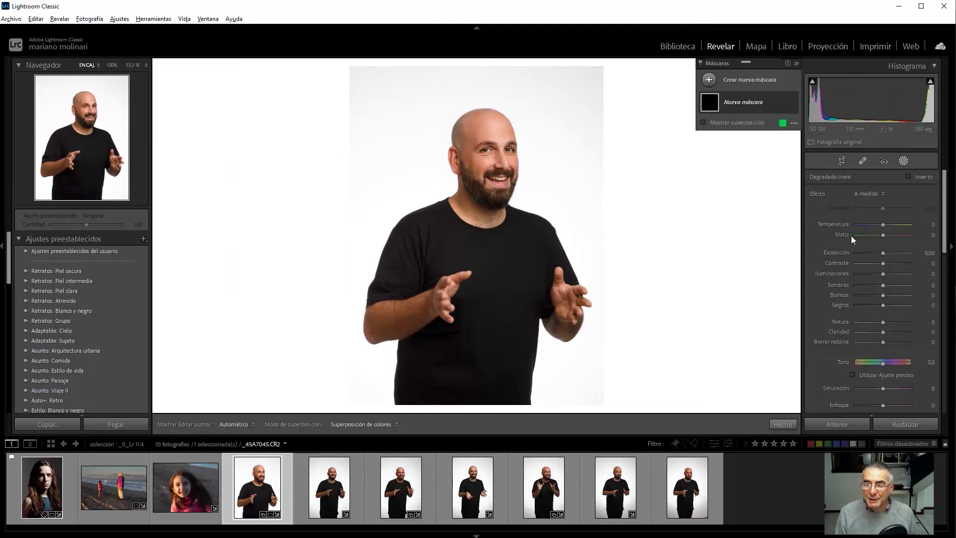
left_click_drag(472, 191, 491, 335)
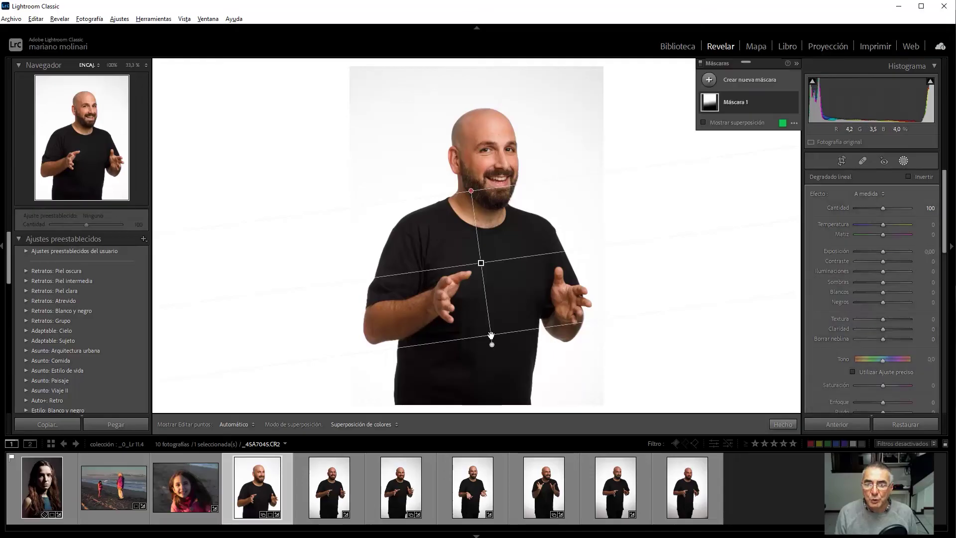
mouse_move(709, 102)
mouse_move(879, 252)
left_mouse_down()
mouse_move(864, 223)
mouse_move(853, 223)
mouse_move(868, 225)
left_mouse_up()
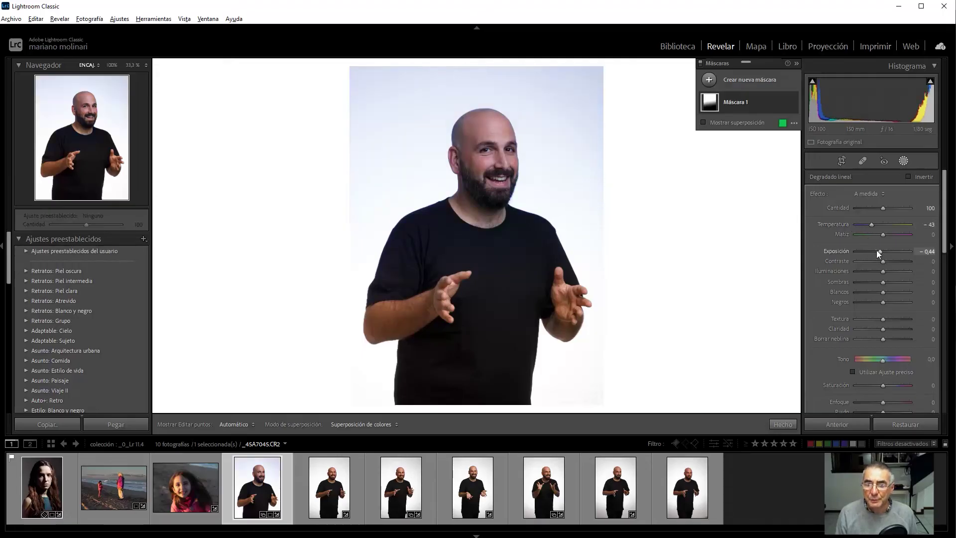
Subtract the selected subject from Máscara 1 so only the backdrop is affected
mouse_move(747, 102)
left_click(760, 105)
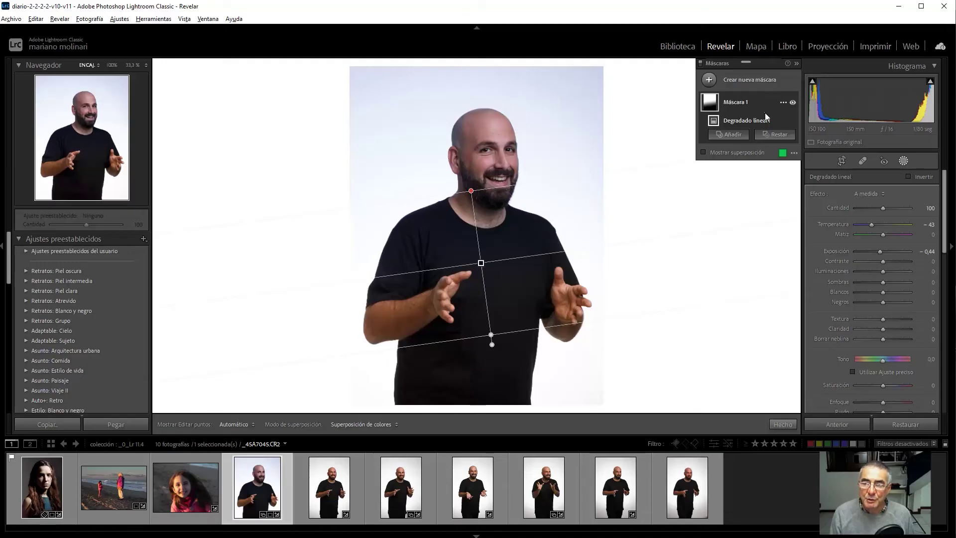
left_click(769, 138)
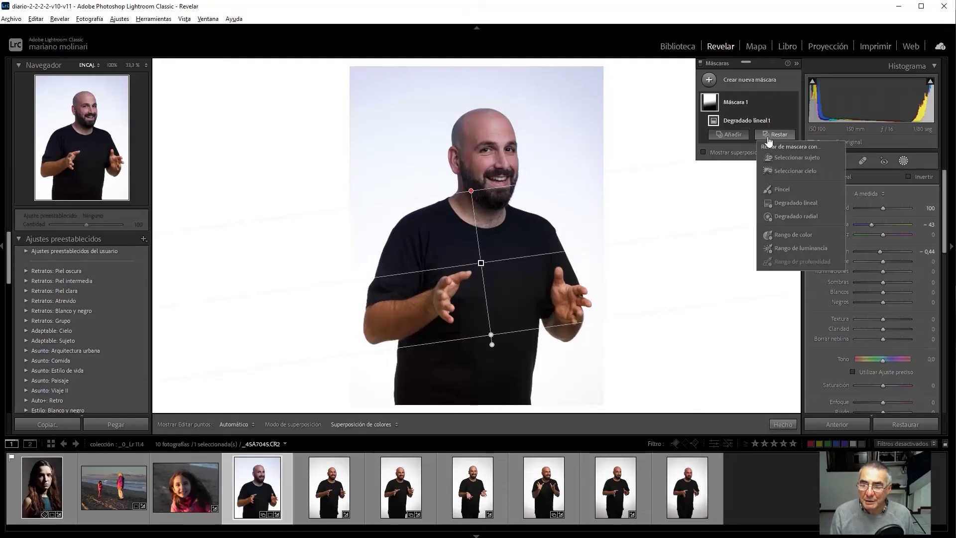
left_click(783, 158)
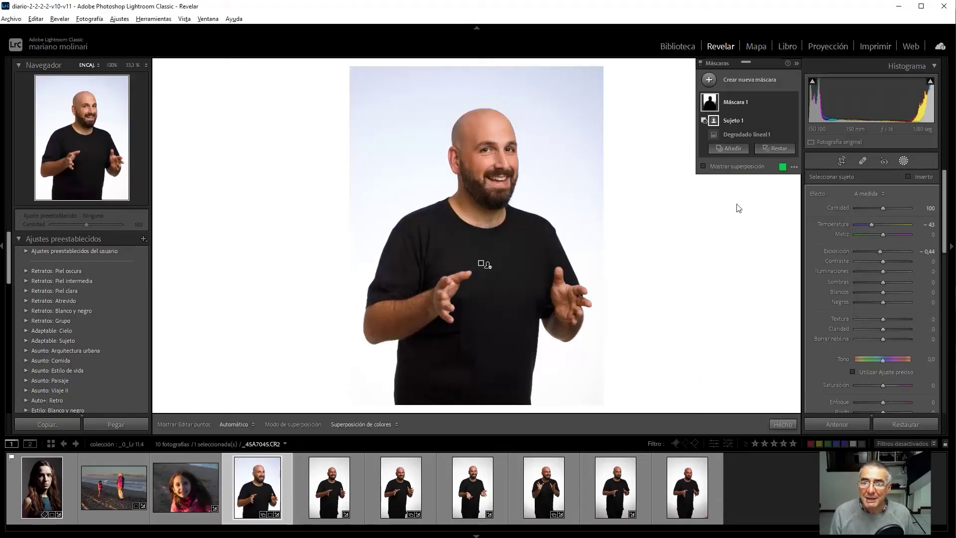
left_click(759, 106)
Set the backdrop mask to exposure −1,11, highlights −33 and saturation 30
left_click_drag(883, 257, 873, 259)
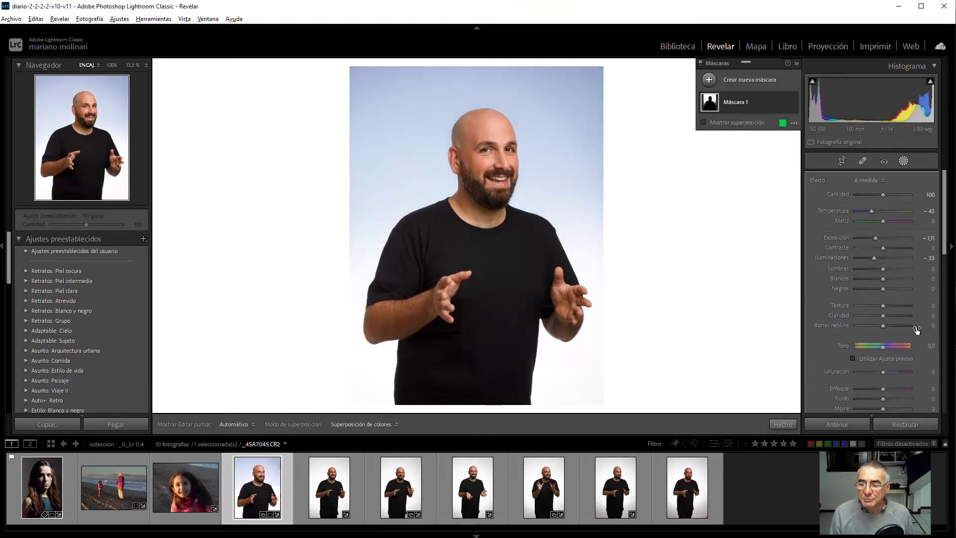
left_click_drag(901, 371, 891, 374)
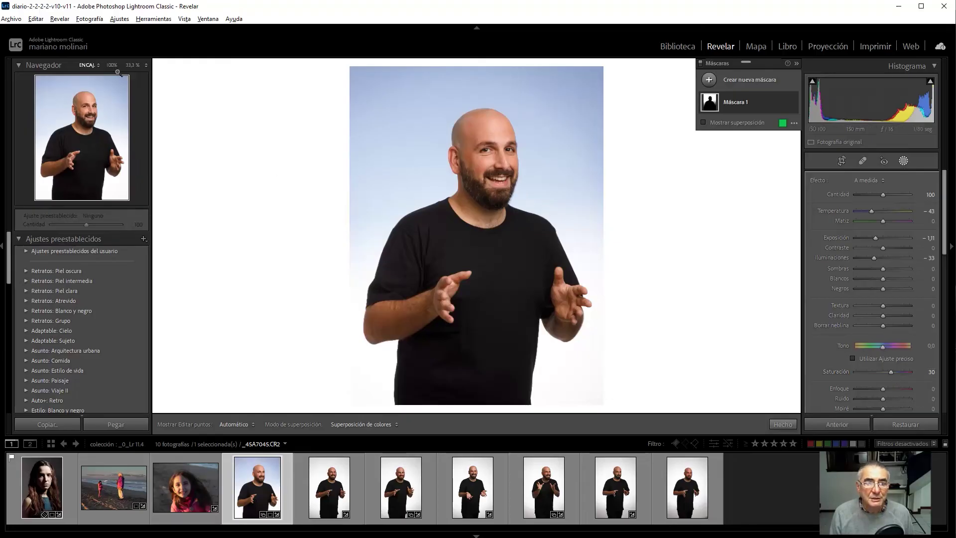
left_click(112, 65)
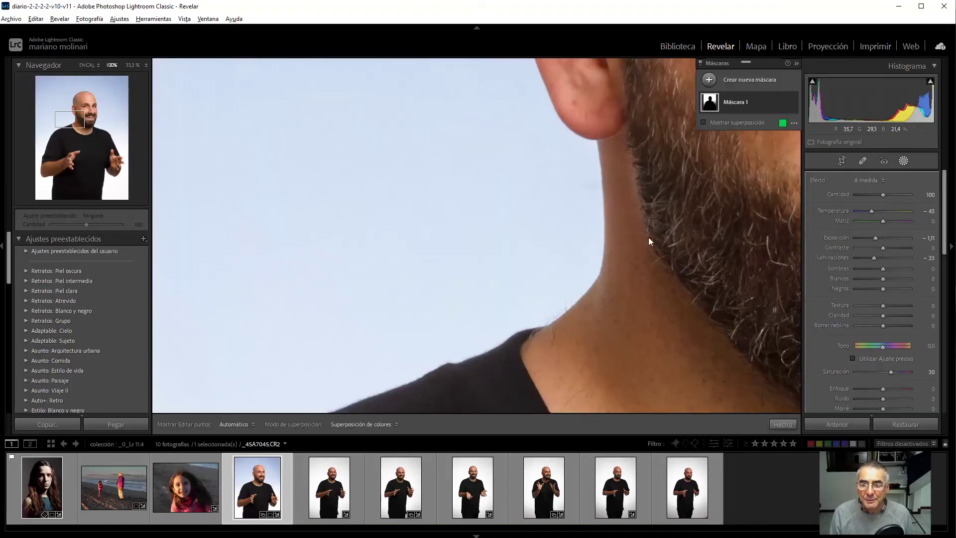
Check the mask edges around beard, ear, chin and forehead at 100%, then finish the mask
left_click_drag(730, 235, 184, 274)
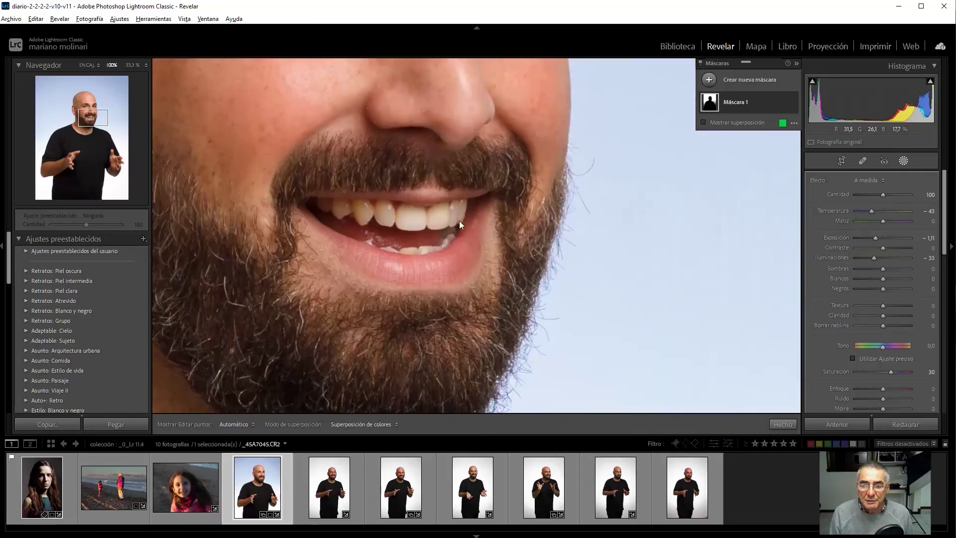
mouse_move(563, 309)
left_mouse_down()
mouse_move(367, 138)
mouse_move(439, 158)
mouse_move(563, 480)
left_mouse_up()
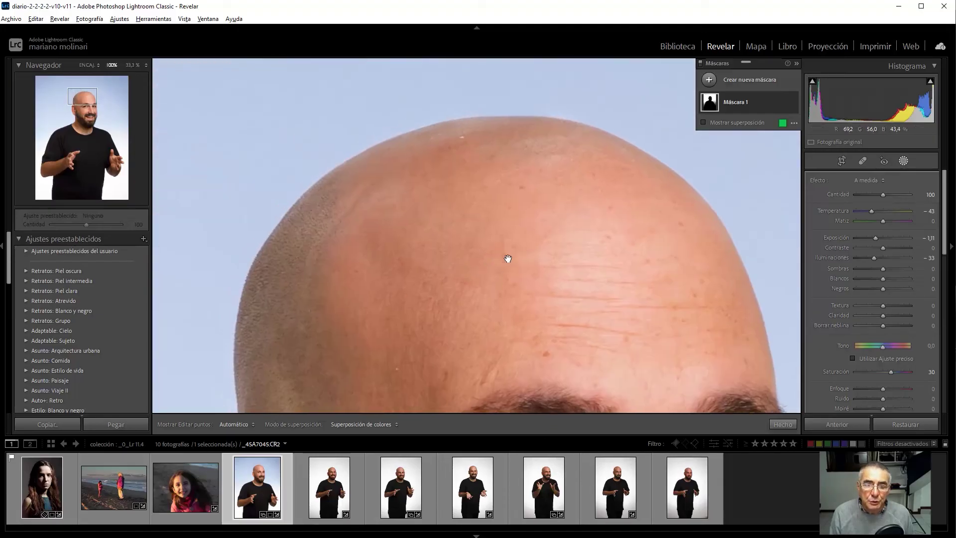
left_click_drag(505, 258, 569, 153)
mouse_move(554, 225)
left_mouse_down()
mouse_move(537, 183)
mouse_move(543, 130)
left_mouse_up()
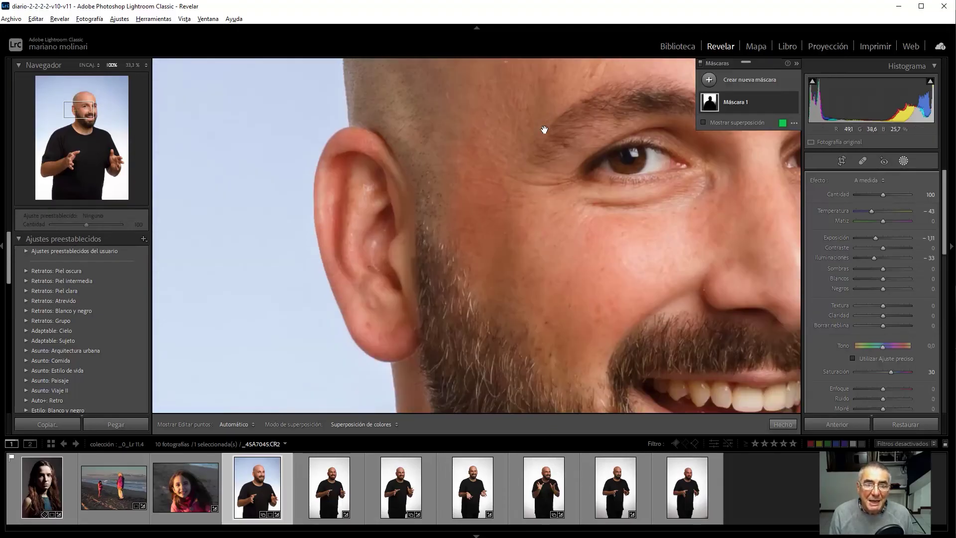
mouse_move(474, 303)
left_mouse_down()
mouse_move(480, 216)
mouse_move(504, 359)
left_mouse_up()
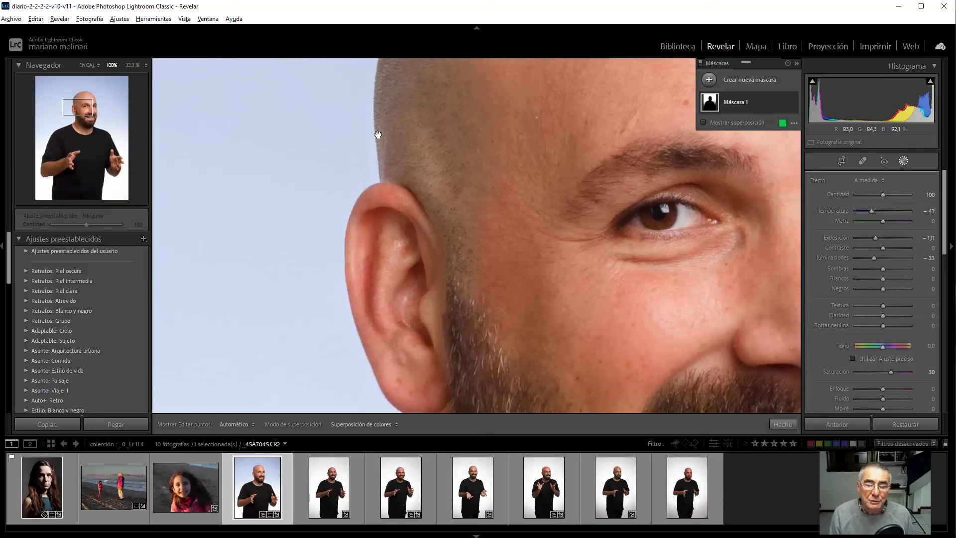
mouse_move(427, 177)
left_mouse_down()
mouse_move(437, 224)
mouse_move(477, 2)
left_mouse_up()
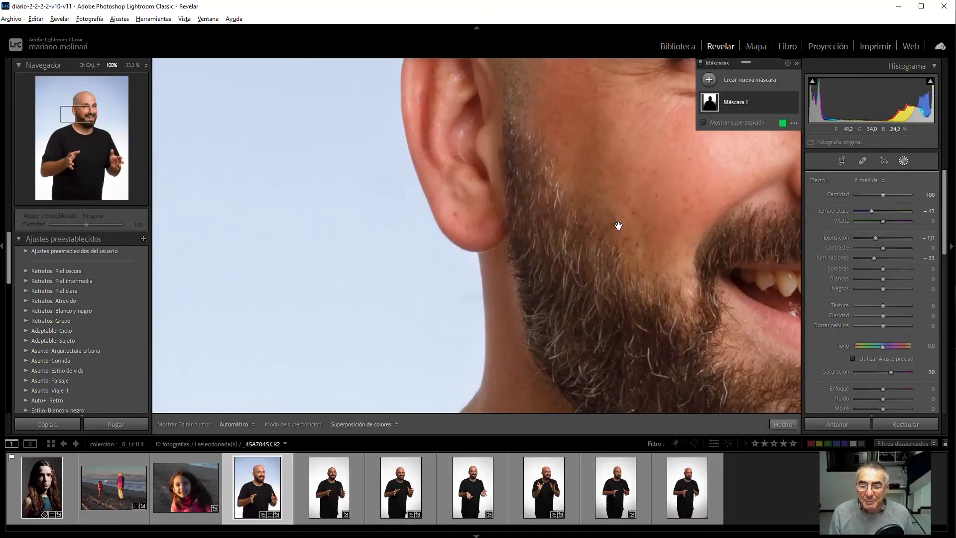
left_click(781, 422)
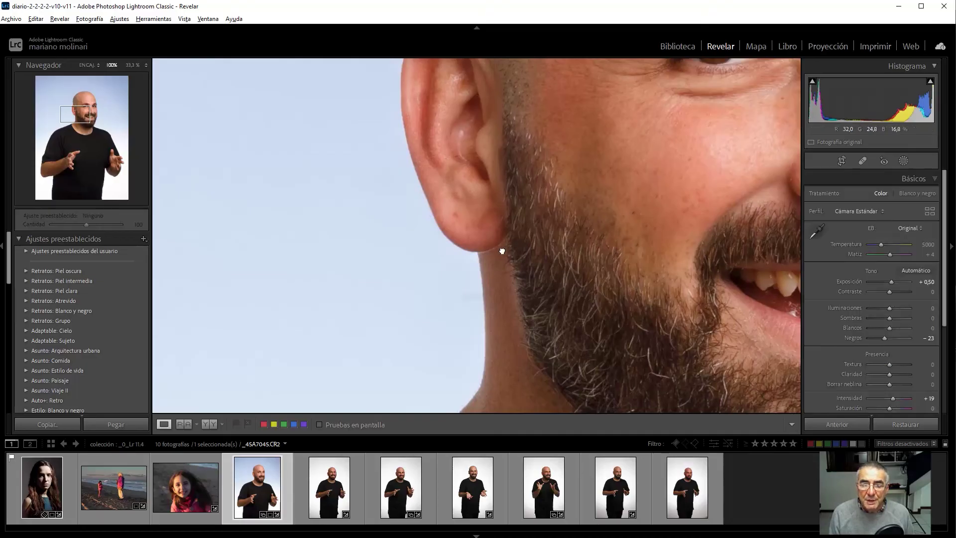
Sync the portrait's settings, including Máscara 1, to the other selected studio shots
left_click(503, 251)
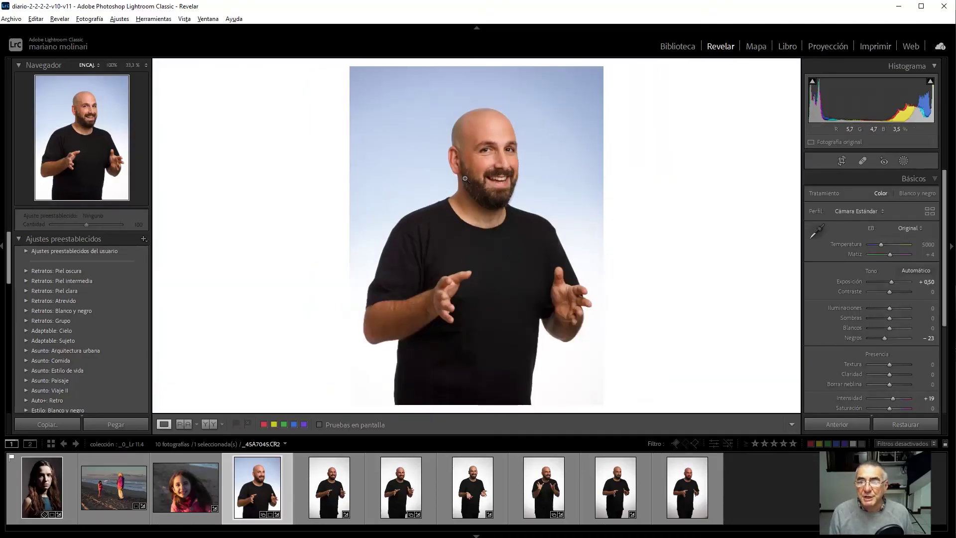
left_click(903, 160)
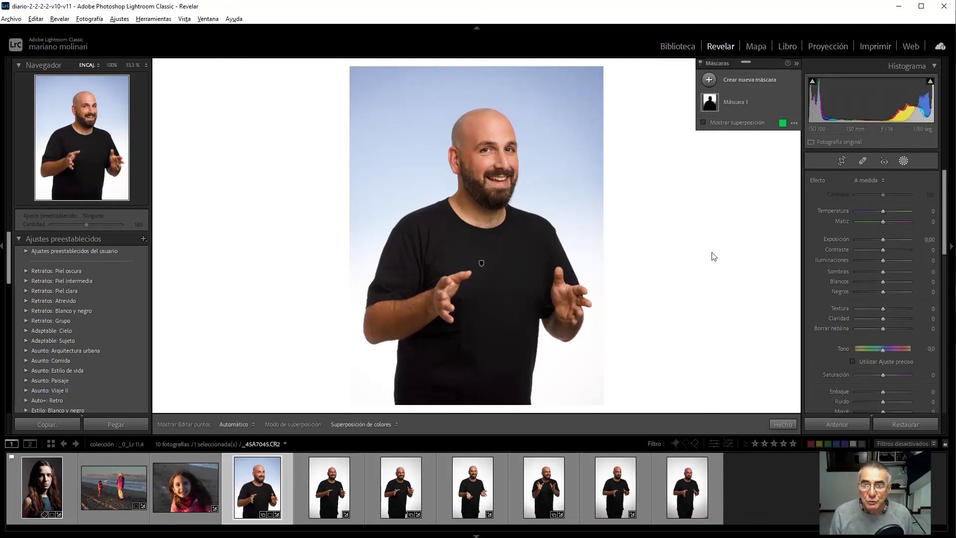
left_click(704, 489, "shift")
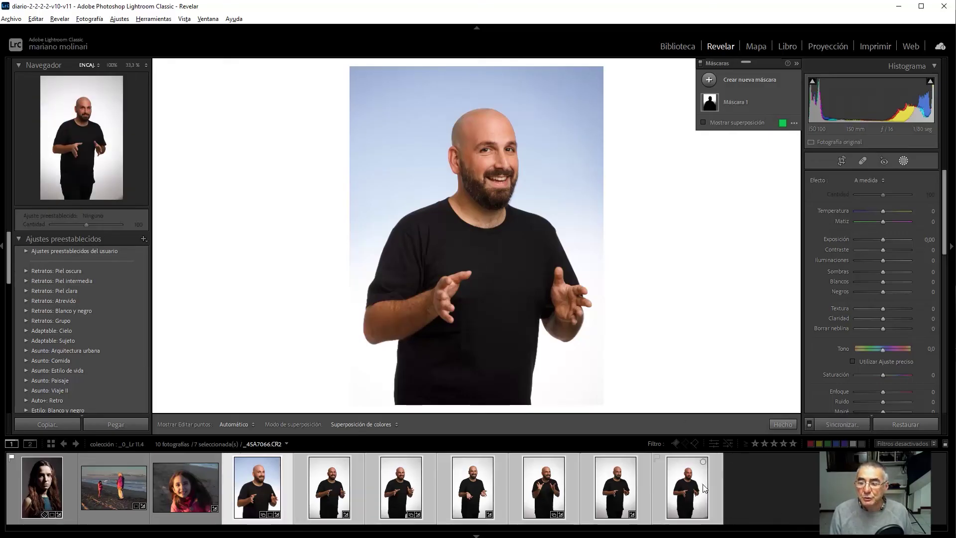
left_click(844, 423)
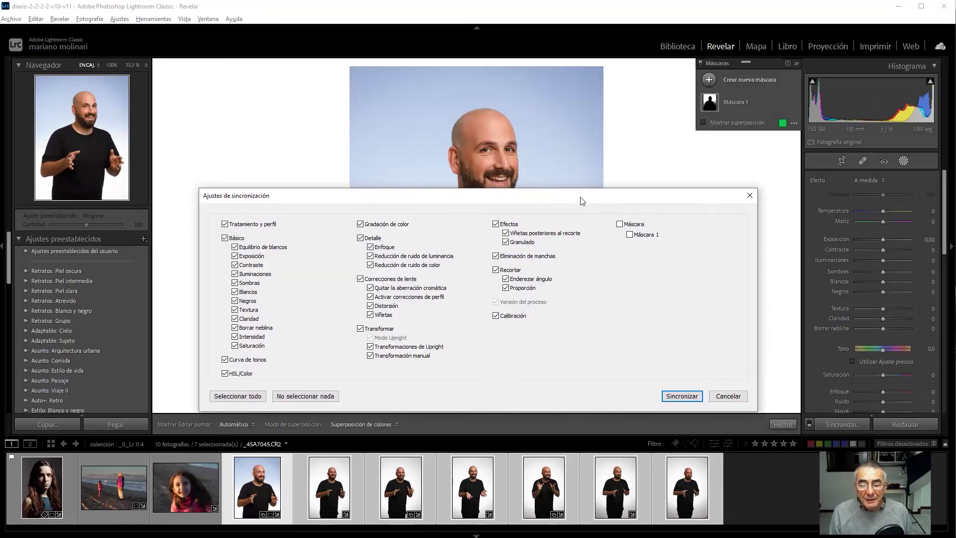
left_click(619, 224)
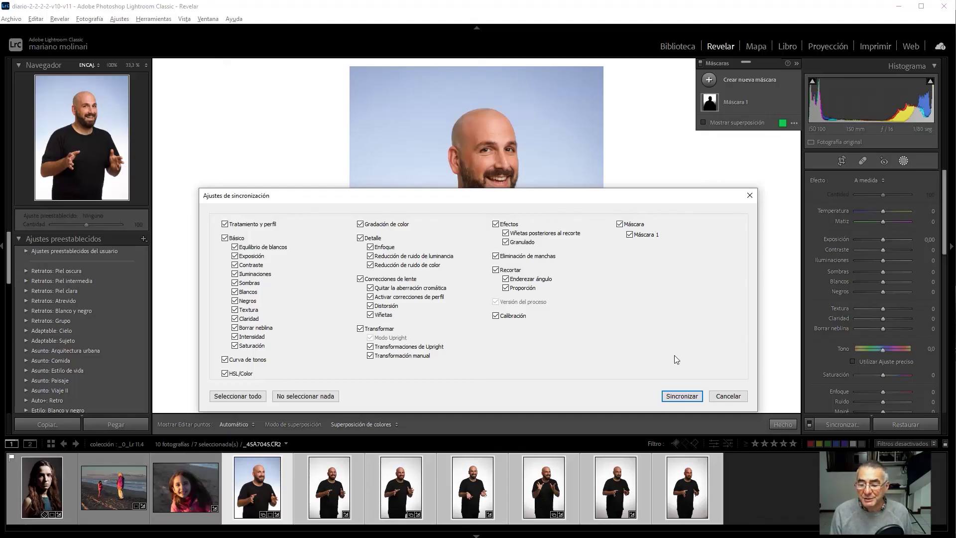
left_click(681, 399)
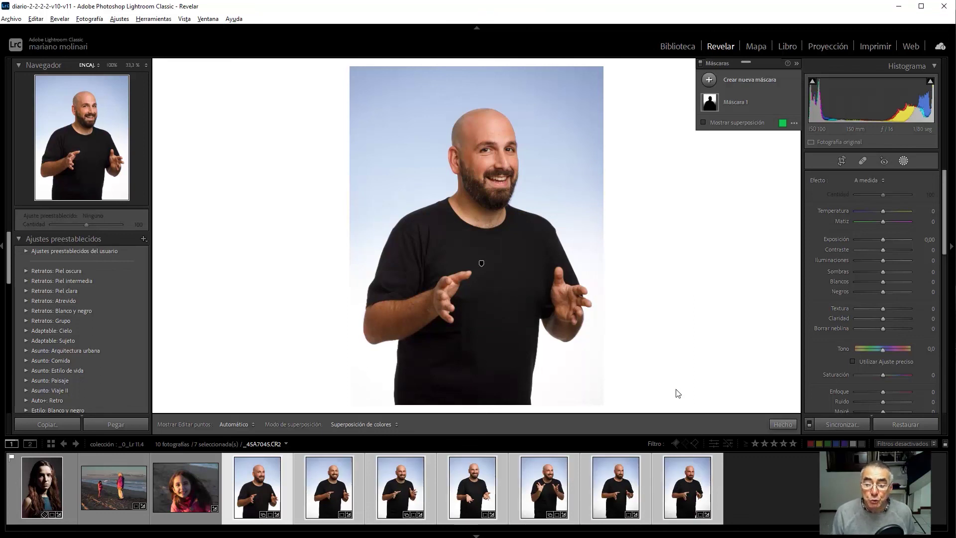
View the last studio shot, _45A7066.CR2, showing the synced blue backdrop
left_click(718, 482)
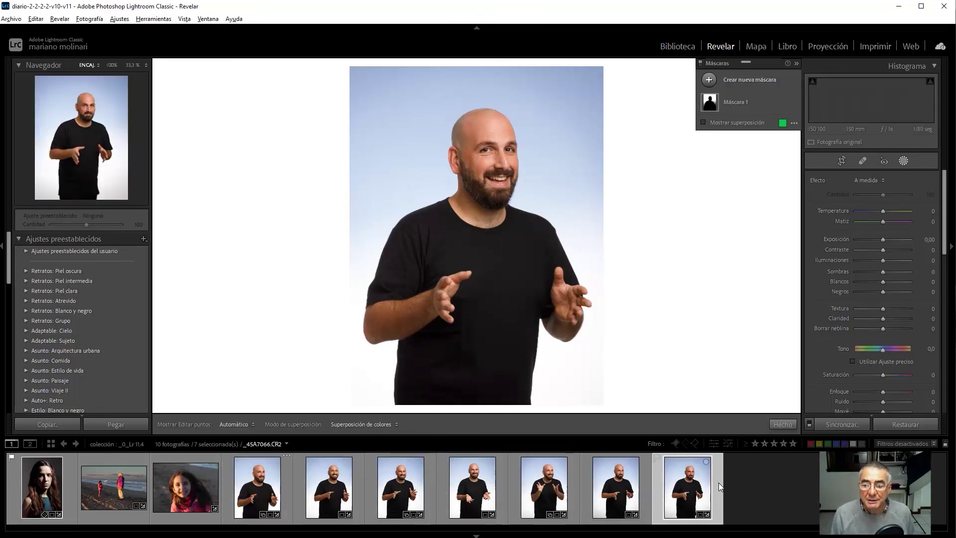